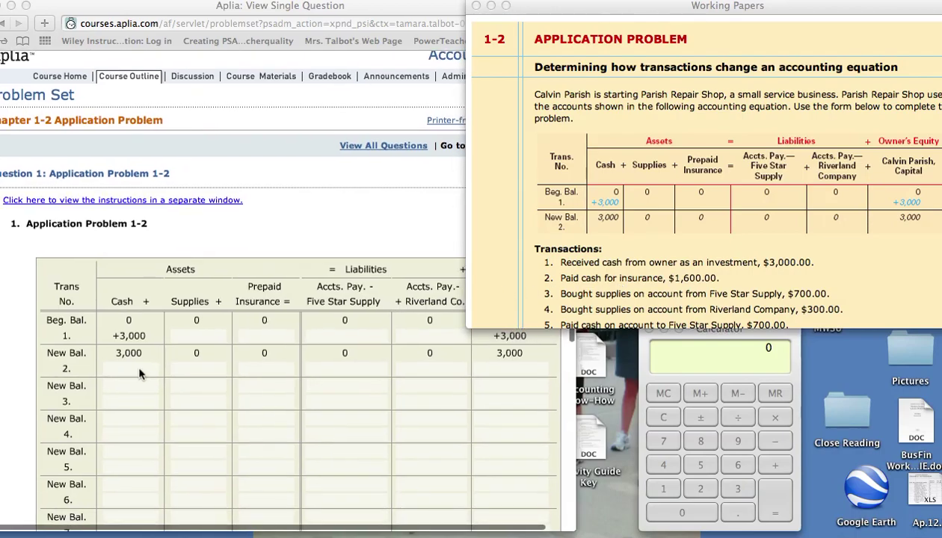
Record transaction 2 in the accounting equation table as -1,600 under Cash and +1,600 under Prepaid Insurance
click(136, 371)
click(133, 371)
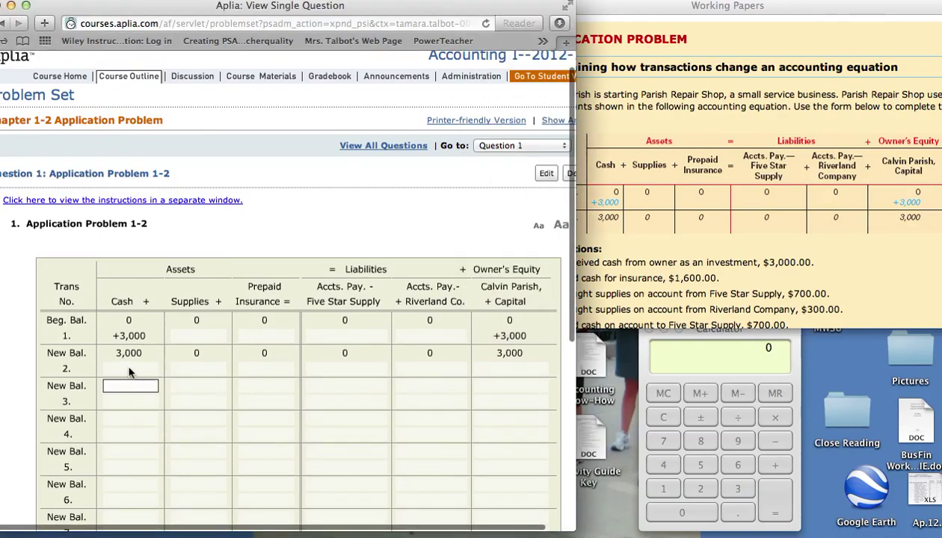
text(-1)
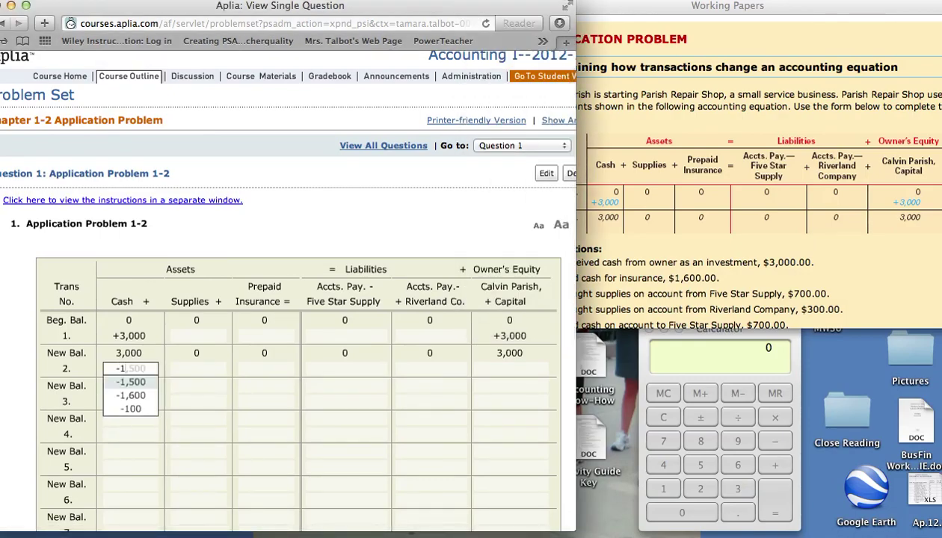
text(,600)
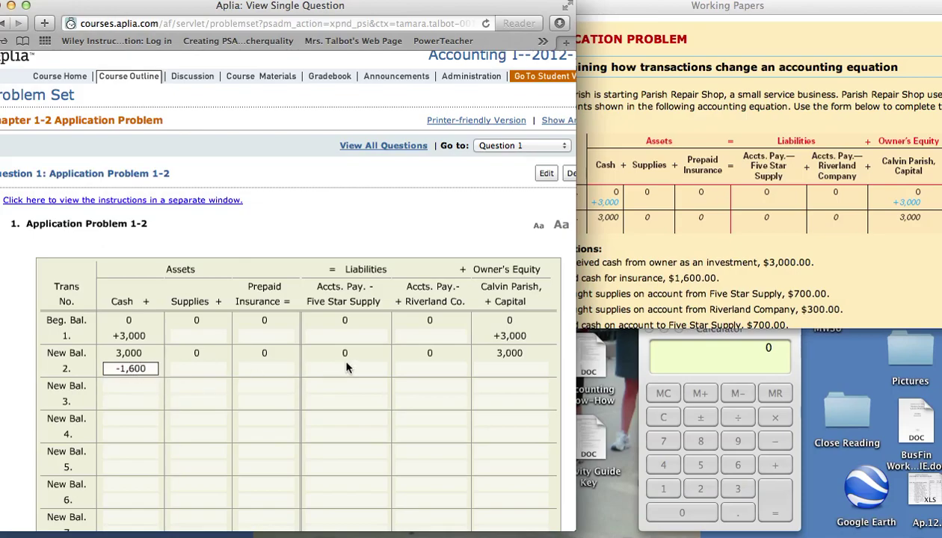
click(248, 374)
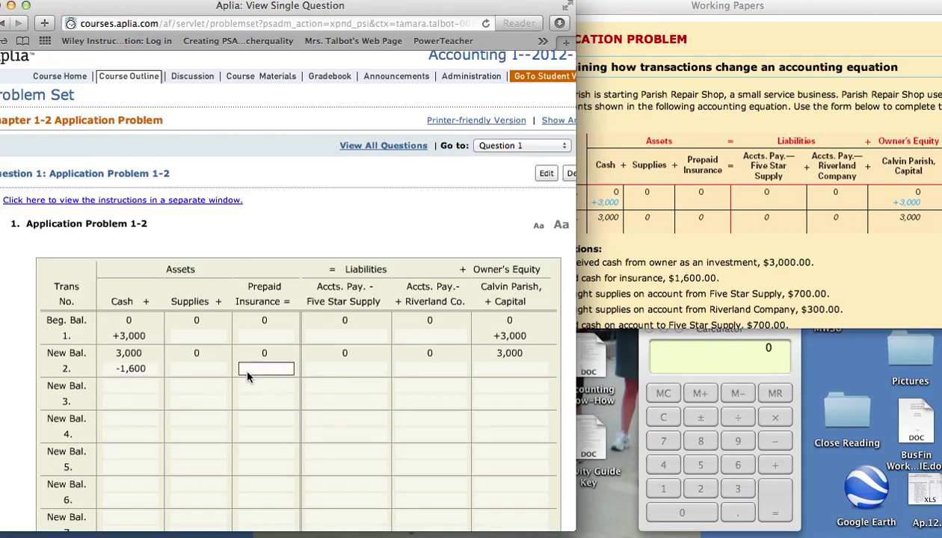
text(+1,600)
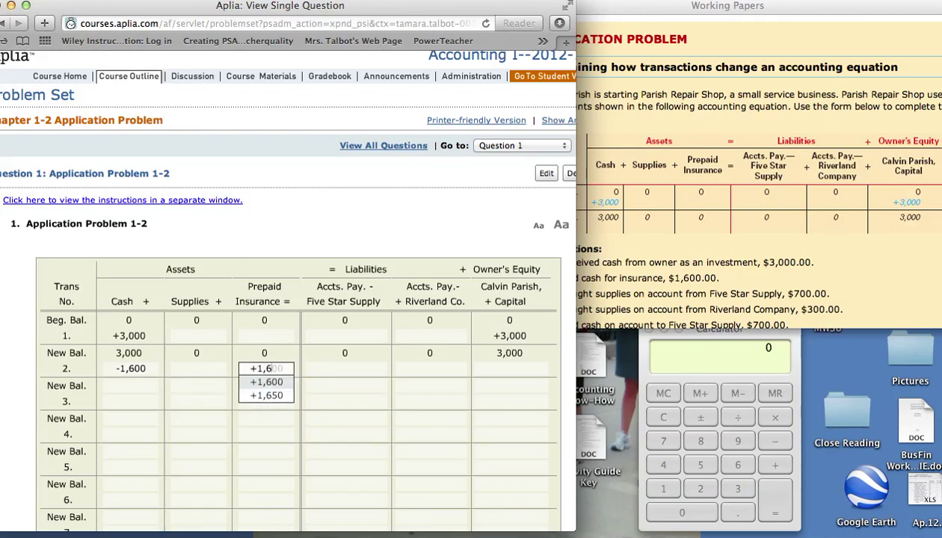
click(136, 382)
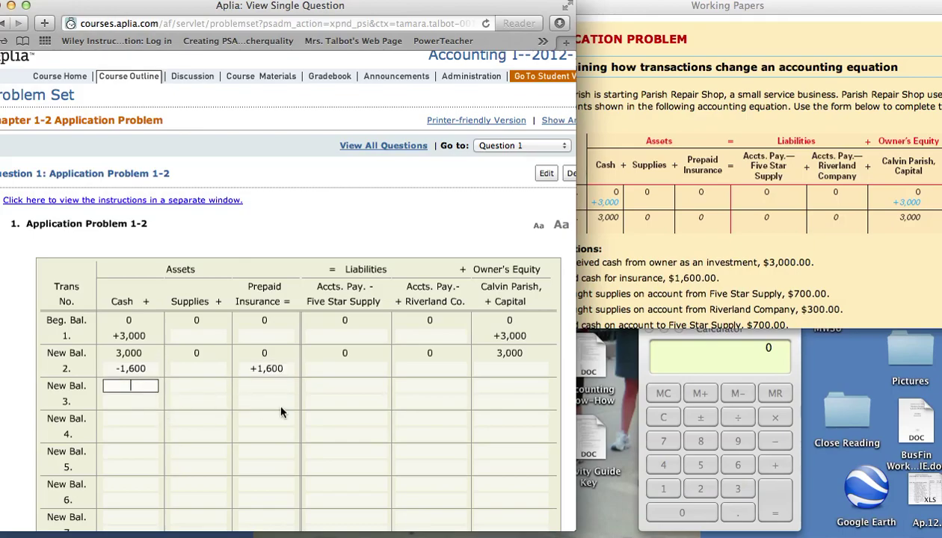
Switch to the Calculator and compute the new cash balance as 3000 minus 1600
click(739, 488)
click(739, 488)
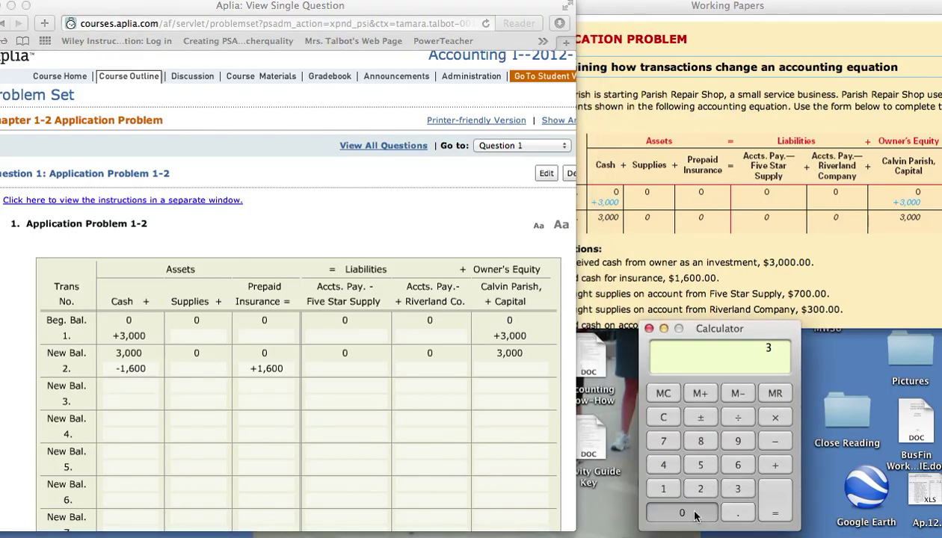
key(0)
key(0)
key(0)
click(765, 434)
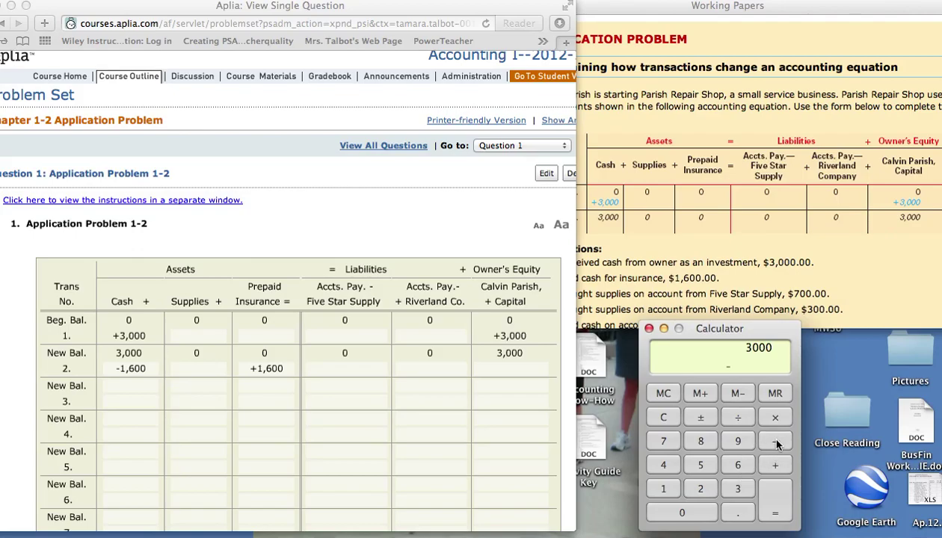
click(664, 487)
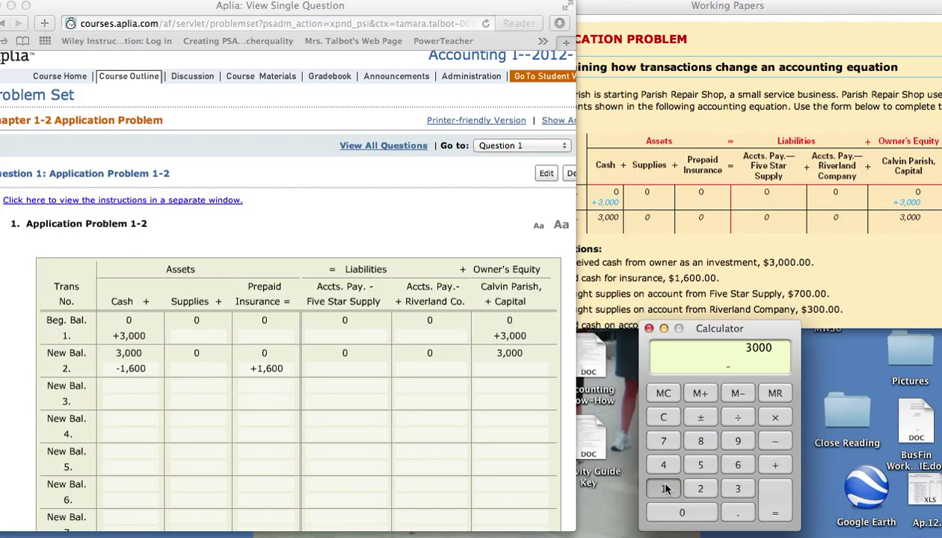
click(727, 459)
click(706, 508)
click(706, 509)
click(771, 501)
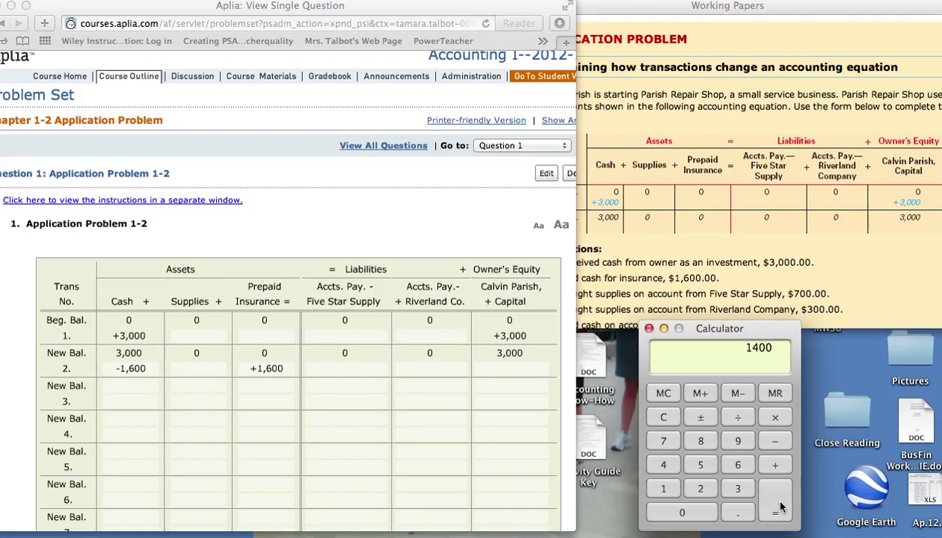
Fill the asset balances after transaction 2 with Cash 1,400, Supplies 0 and Prepaid Insurance 1,600
click(129, 384)
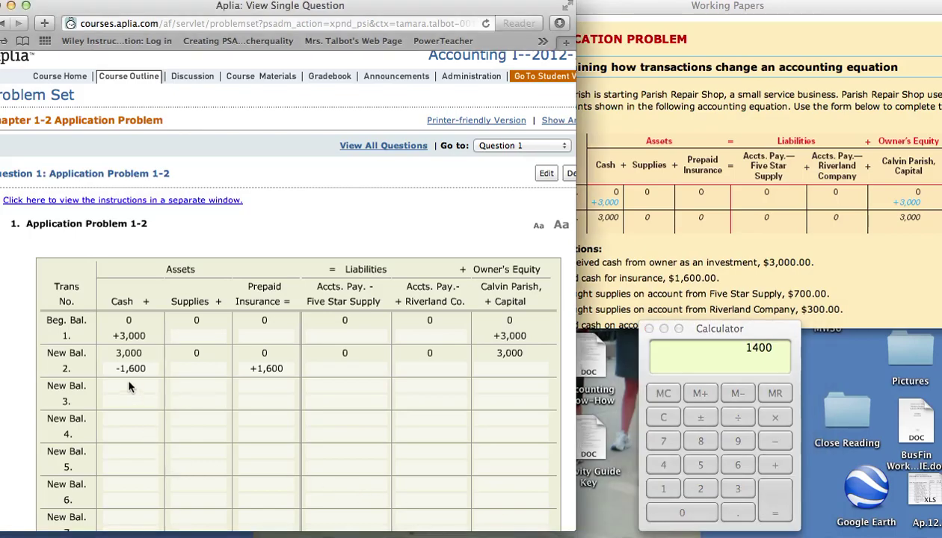
text(1,)
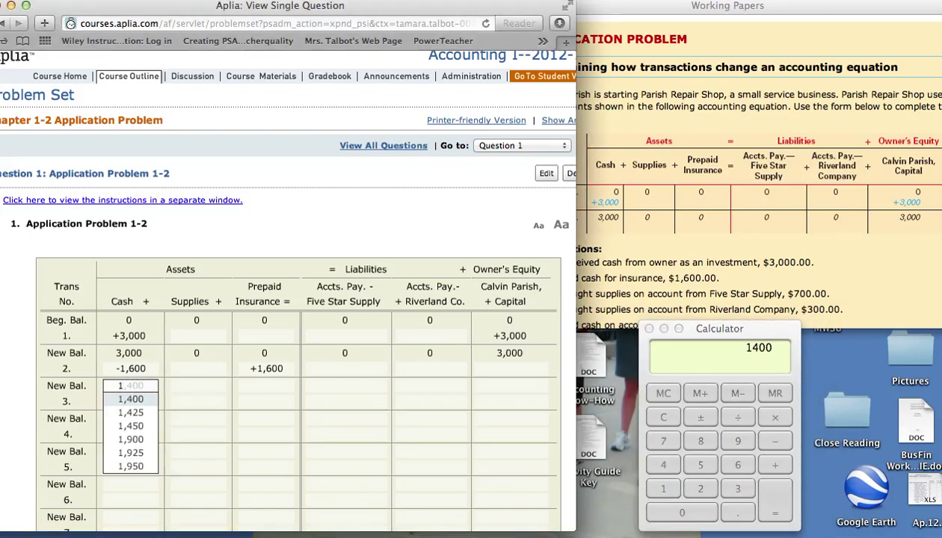
text(400)
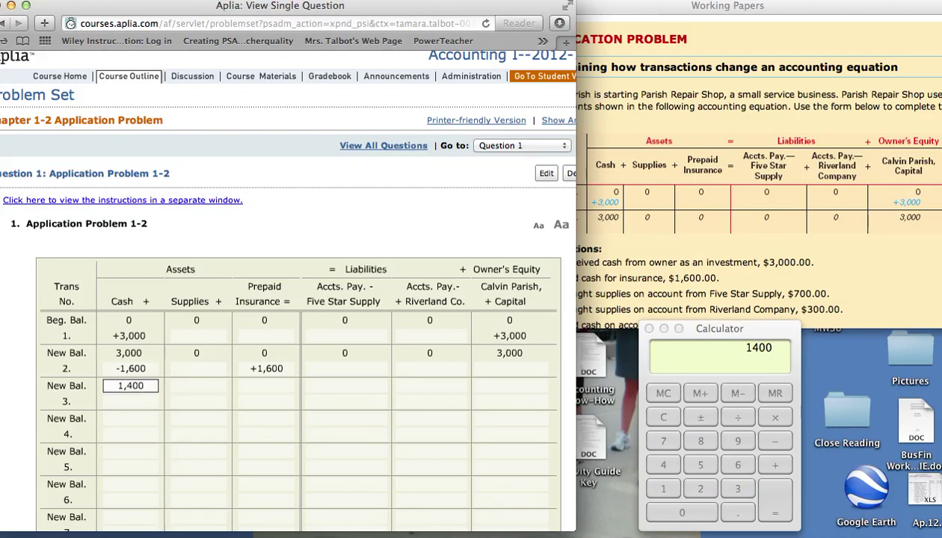
key(Return)
click(196, 389)
text(0)
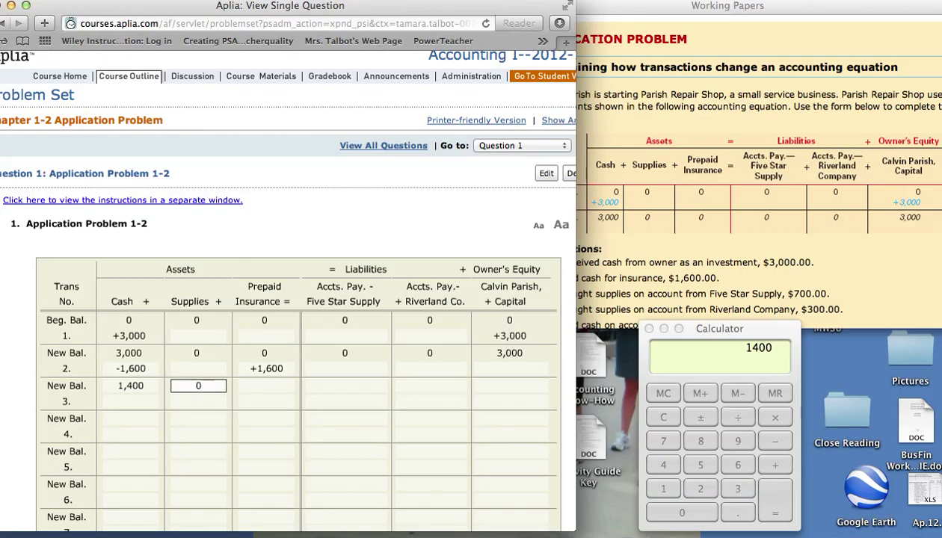
key(Tab)
text(1,600)
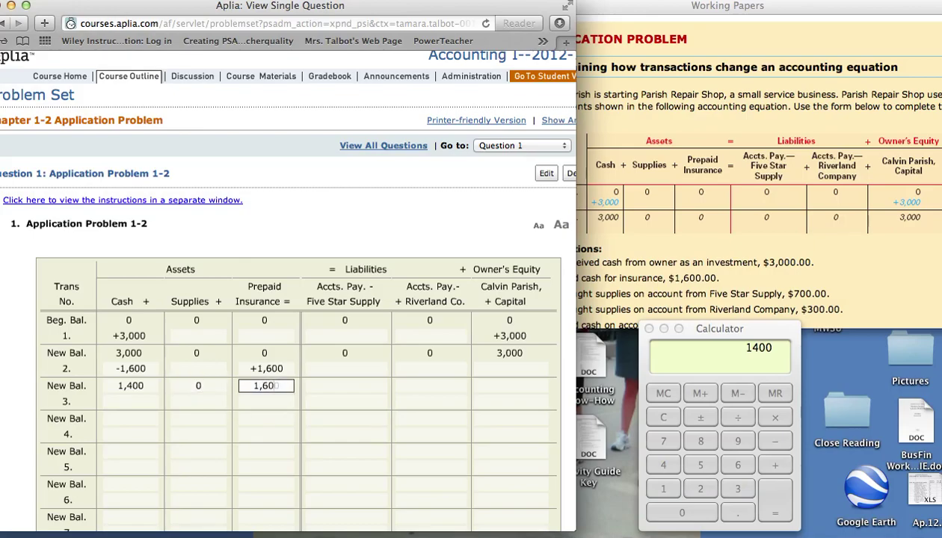
Complete the new balance row after transaction 2 with Five Star Supply 0, Riverland Co. 0 and Capital 3,000
key(Tab)
text(0)
key(Tab)
text(0)
key(Tab)
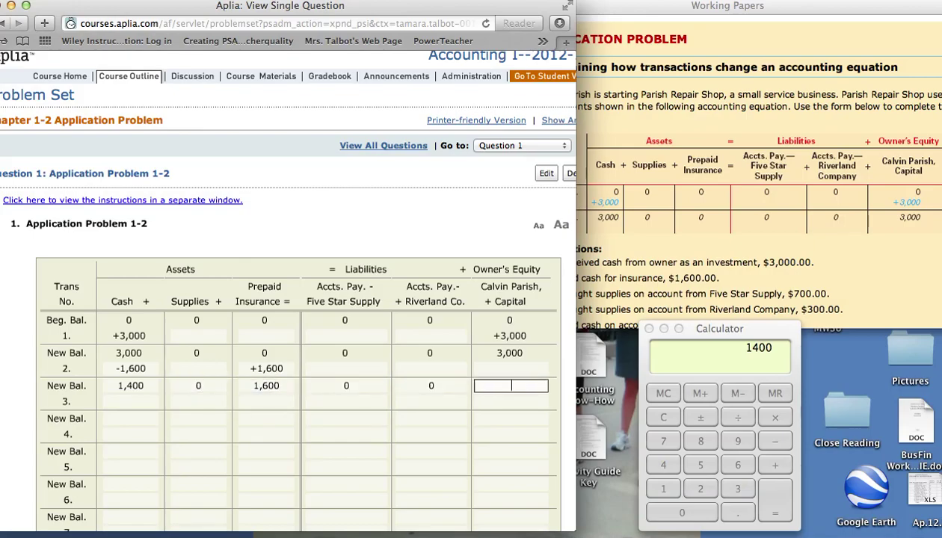
text(3,000)
key(Tab)
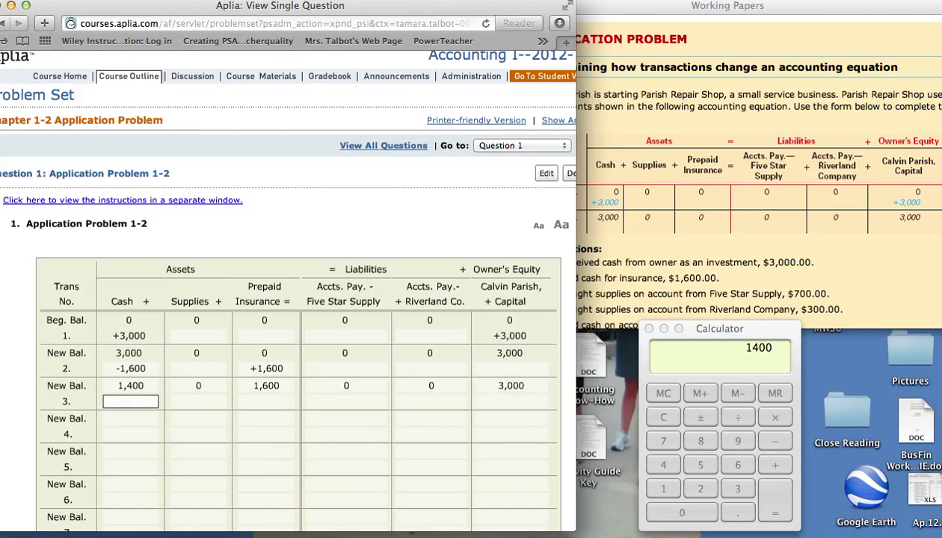
Consult transaction 3 in the Working Papers and try to record it as +300 under Supplies and Five Star Supply
click(861, 288)
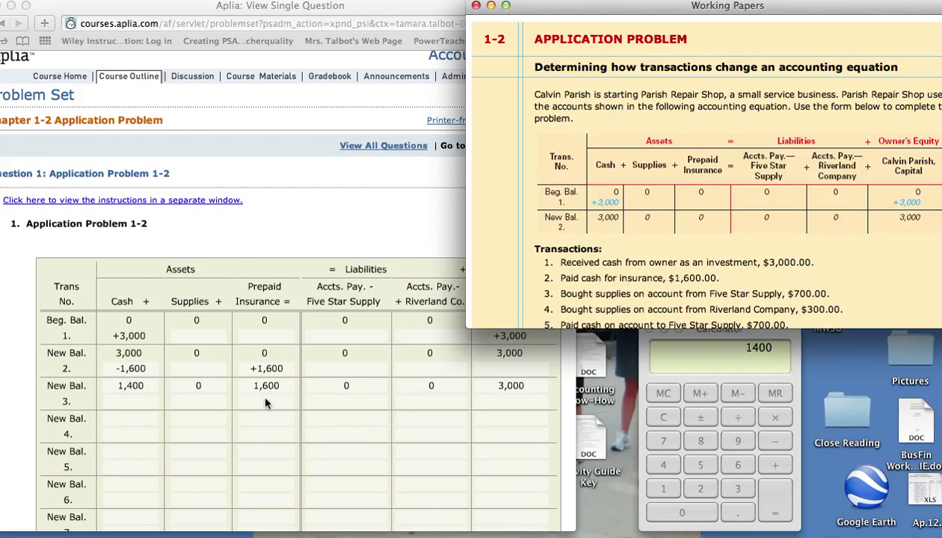
click(207, 406)
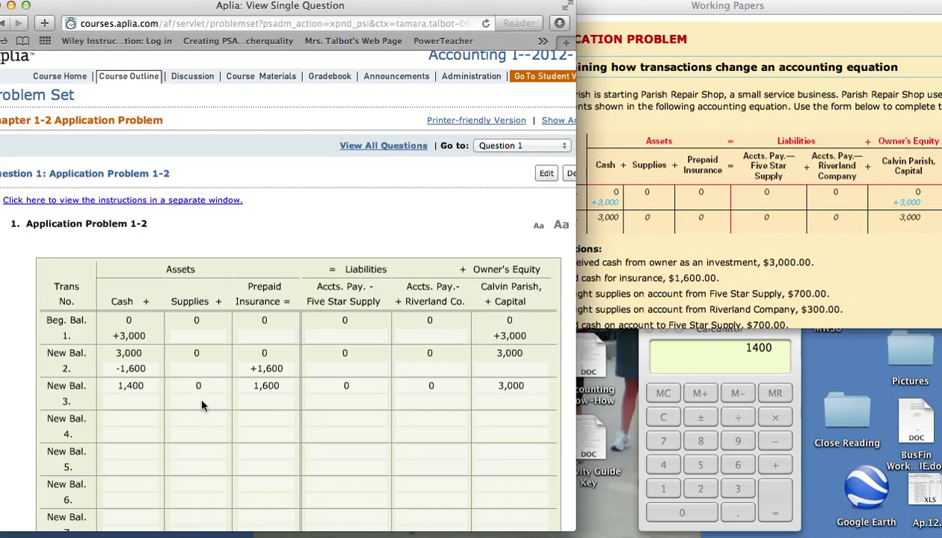
click(201, 402)
text(30)
key(BackSpace)
key(BackSpace)
text(+300)
click(335, 407)
text(+300)
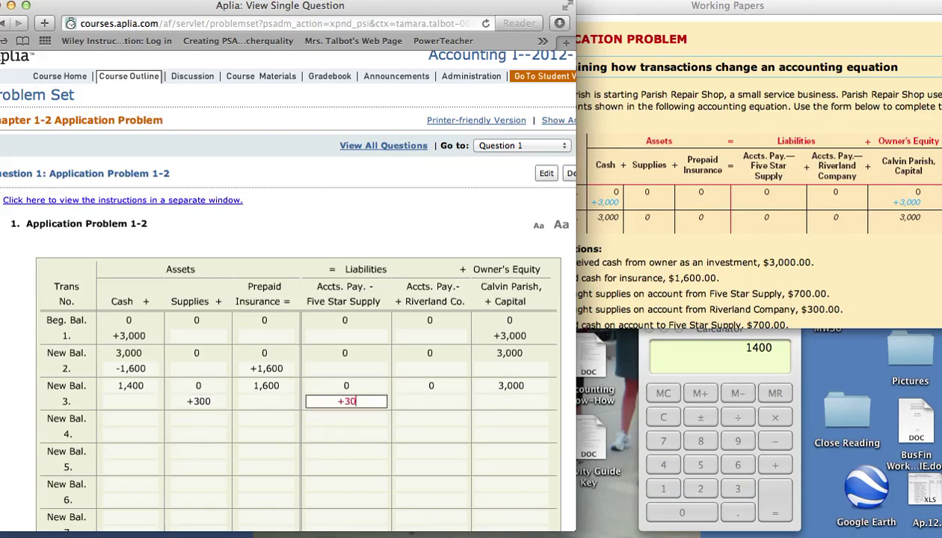
key(BackSpace)
key(BackSpace)
key(BackSpace)
key(BackSpace)
text(+30)
key(BackSpace)
key(BackSpace)
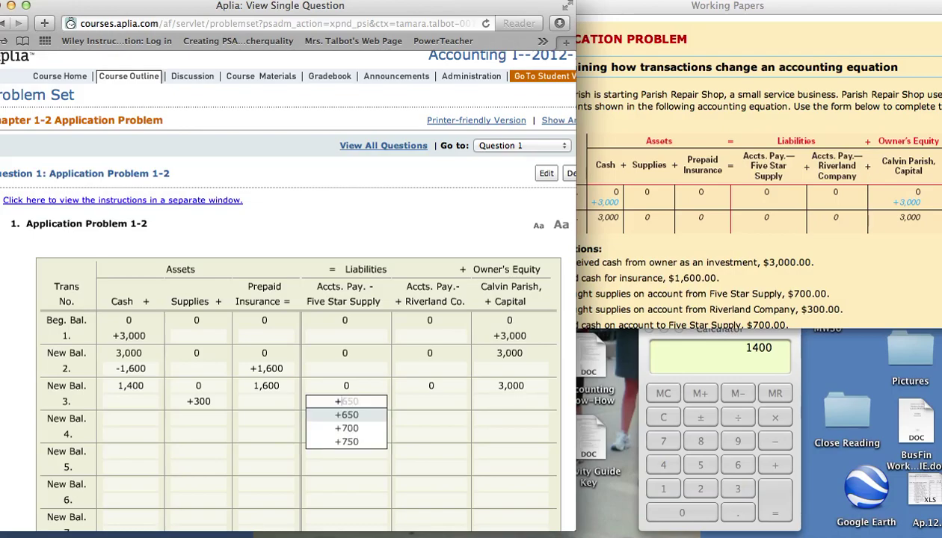
Record transaction 3 as +700 under Accts. Pay. - Five Star Supply and +700 under Supplies
text(700)
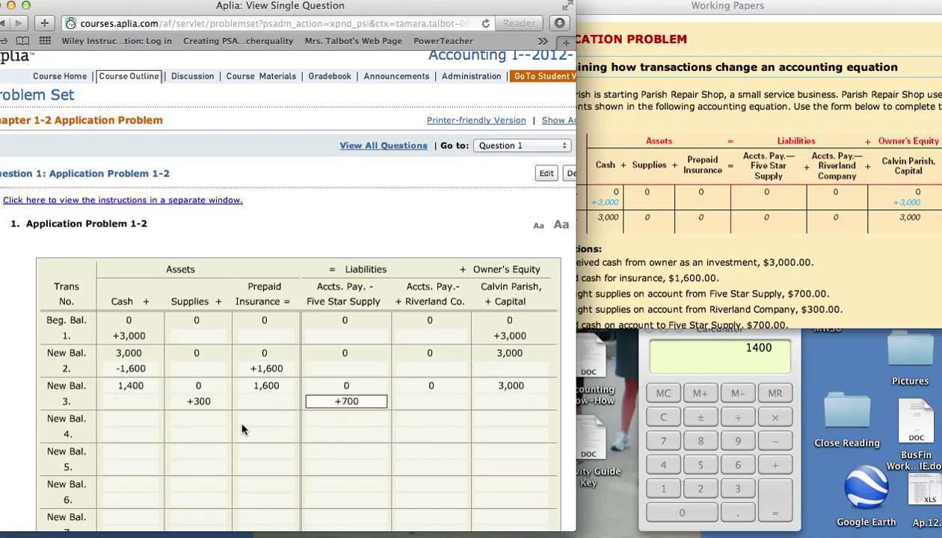
click(213, 403)
text(+700)
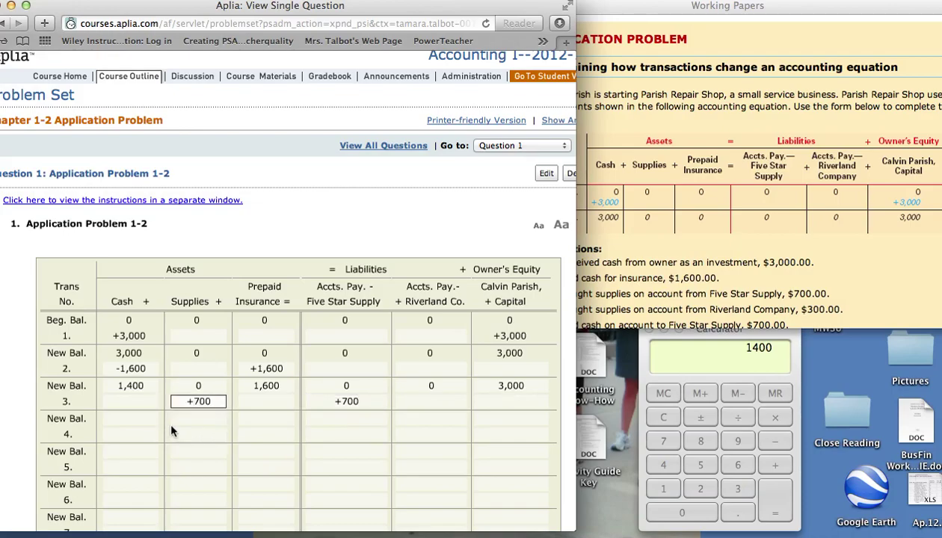
right_click(137, 423)
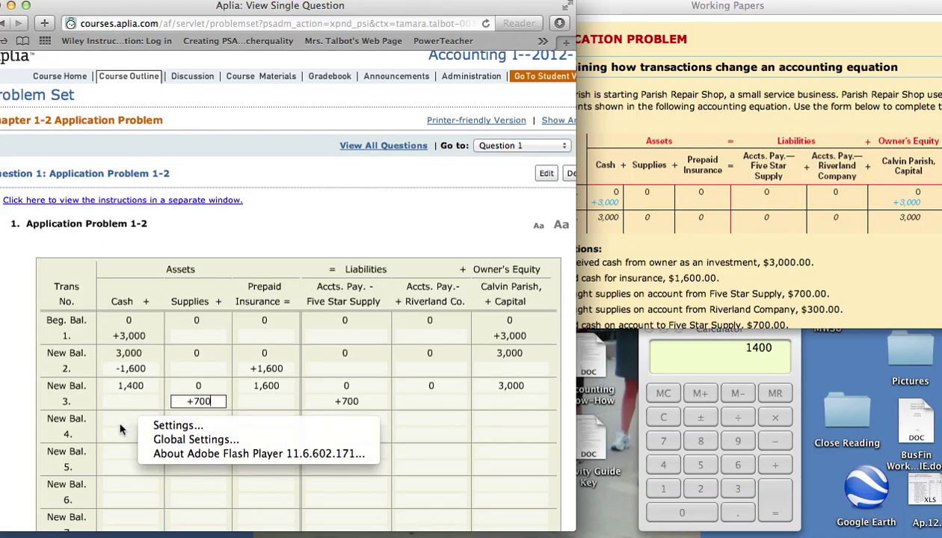
Fill the asset balances after transaction 3 with Cash 1,400, Supplies 700 and Prepaid Insurance 1,600
click(122, 429)
text(1,)
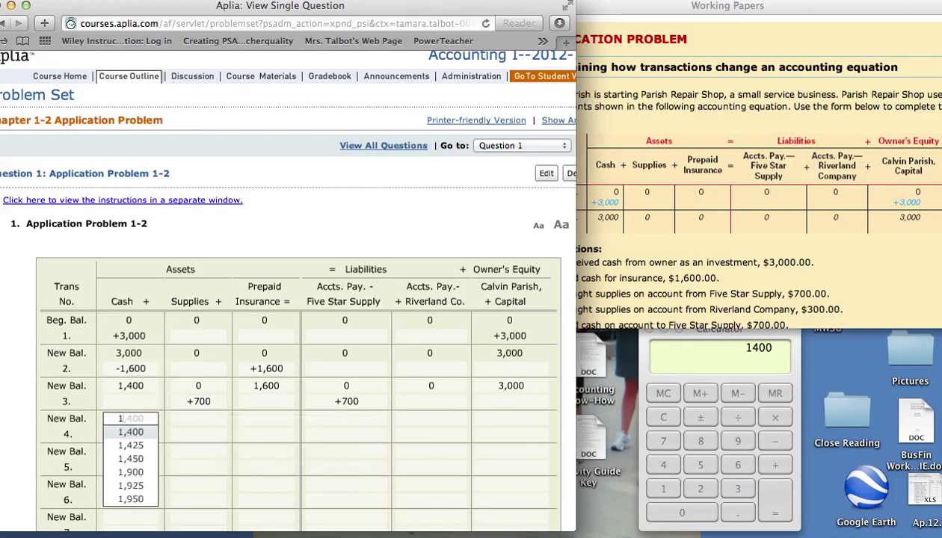
text(400)
key(Tab)
text(7)
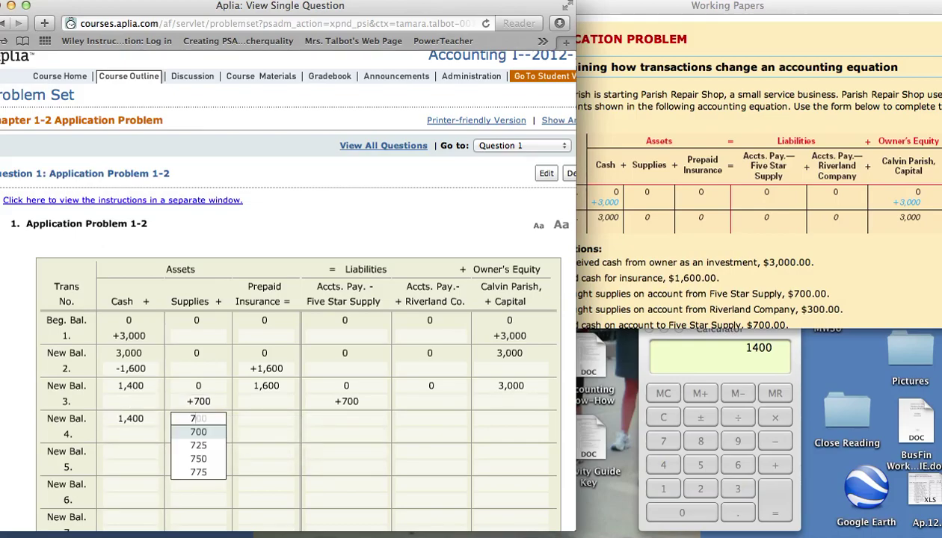
text(00)
key(Tab)
text(1600)
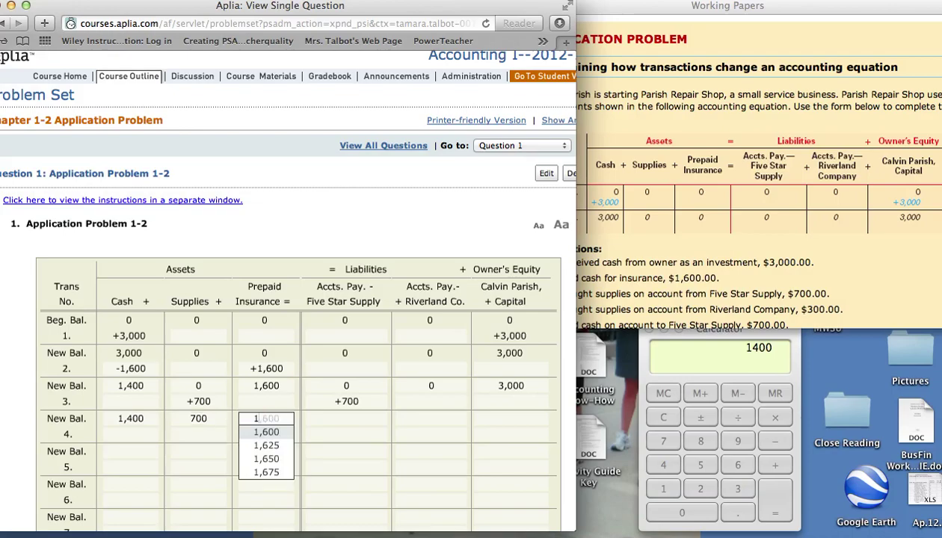
Complete the new balance row after transaction 3 with Five Star Supply 700, Riverland Co. 0 and Capital 3,000
key(Tab)
text(7)
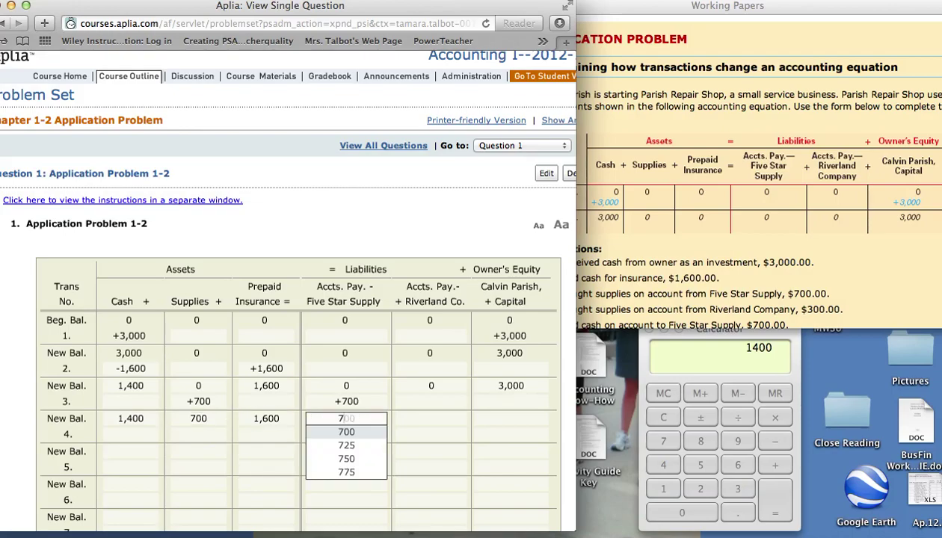
text(00)
key(Tab)
text(0)
key(Tab)
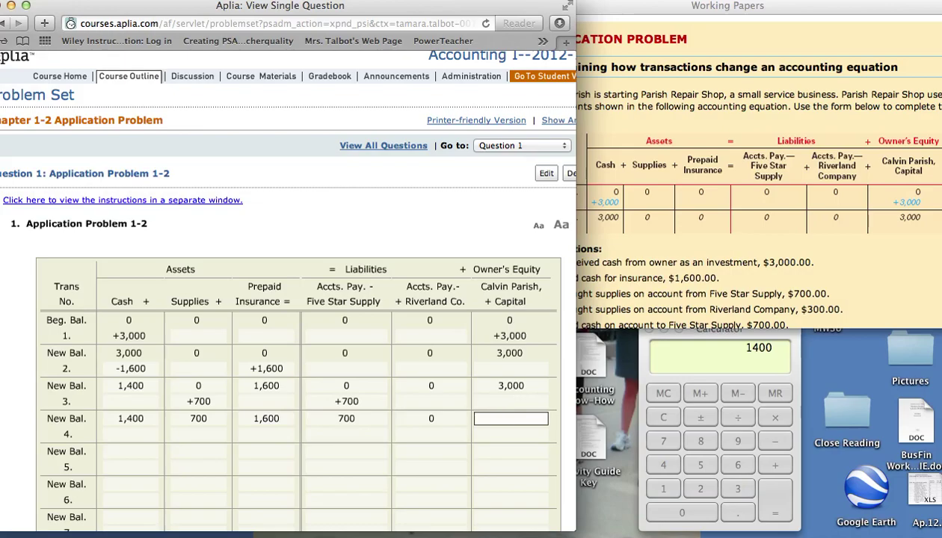
text(3000)
key(Tab)
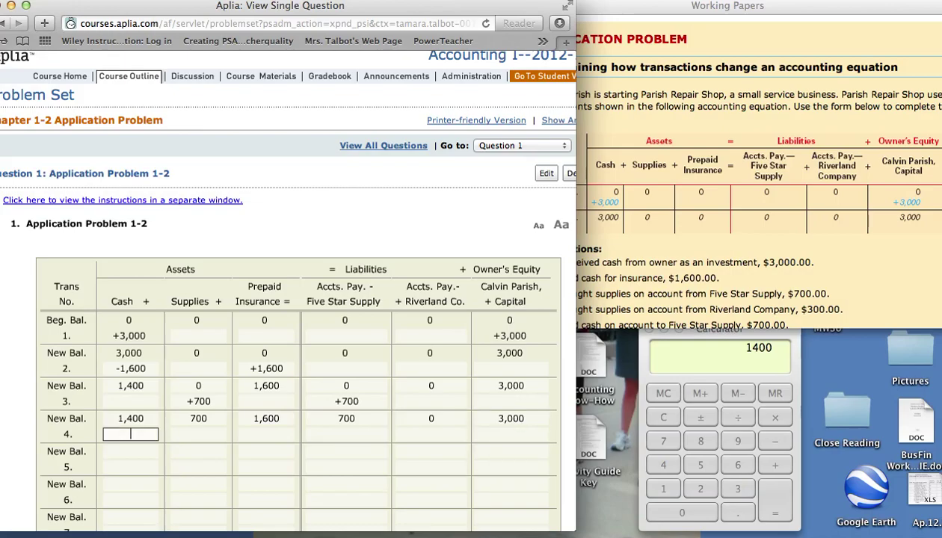
Consult transaction 4 in the Working Papers and record +300 under Supplies in row 4
click(862, 279)
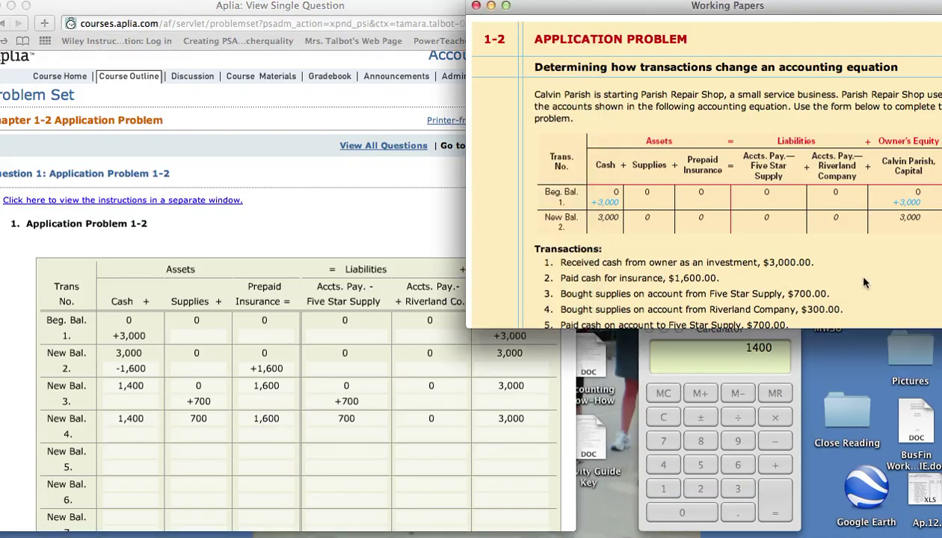
scroll(864, 282, down, 5)
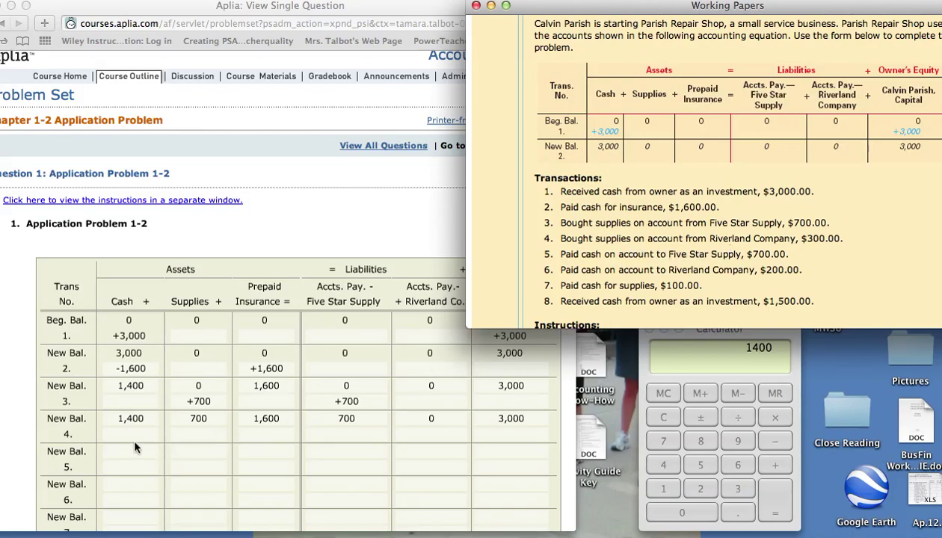
click(206, 432)
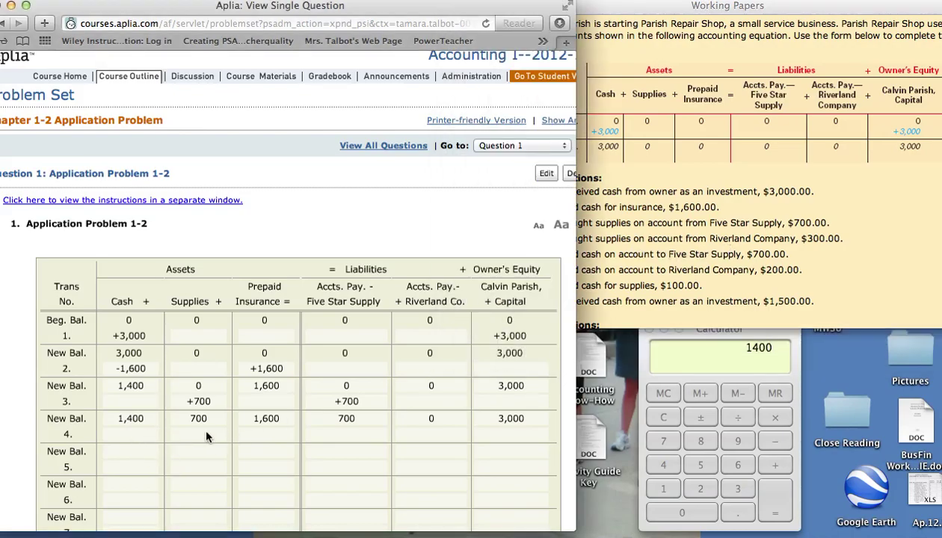
text(+300)
click(349, 435)
text(+3)
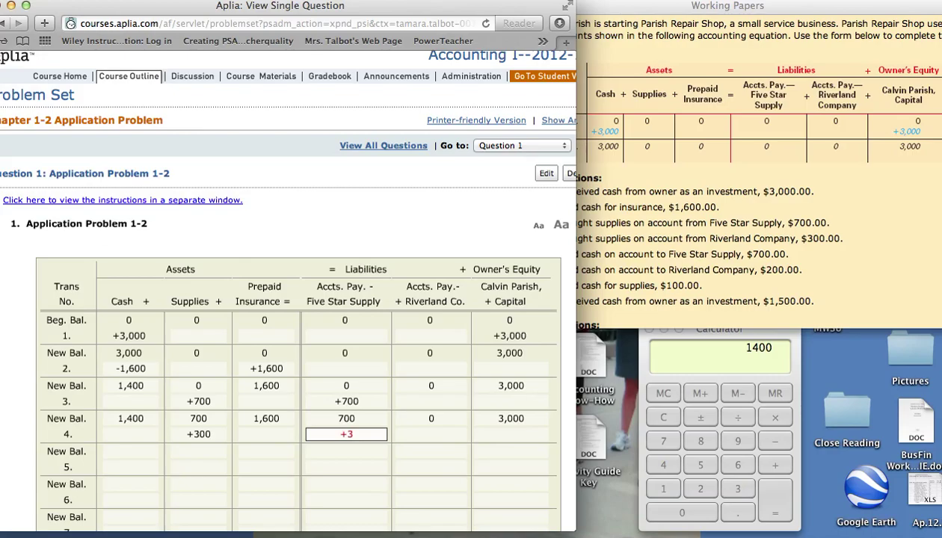
key(BackSpace)
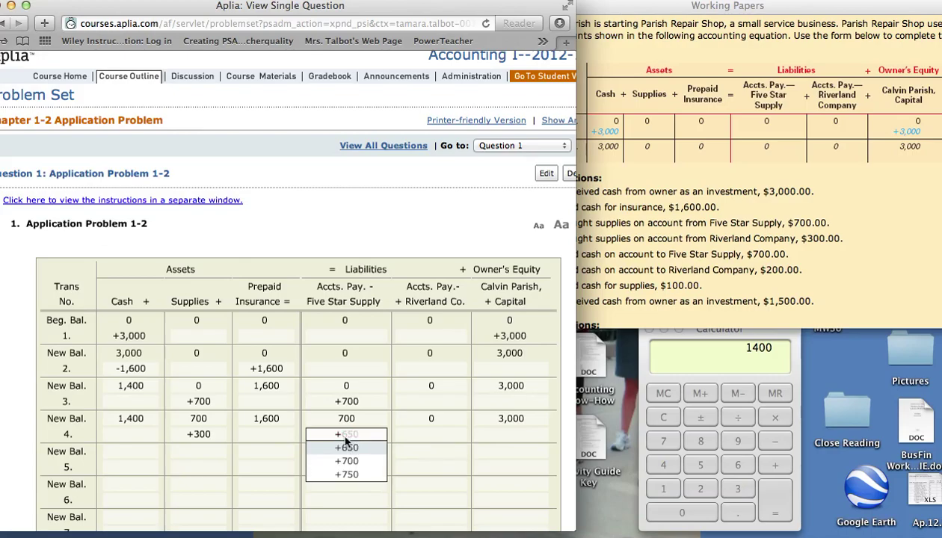
key(BackSpace)
Record +300 under Riverland Co. in row 4 and fill the resulting asset balances: Cash 1,400, Supplies 1,000, Prepaid Insurance 1,600
click(424, 436)
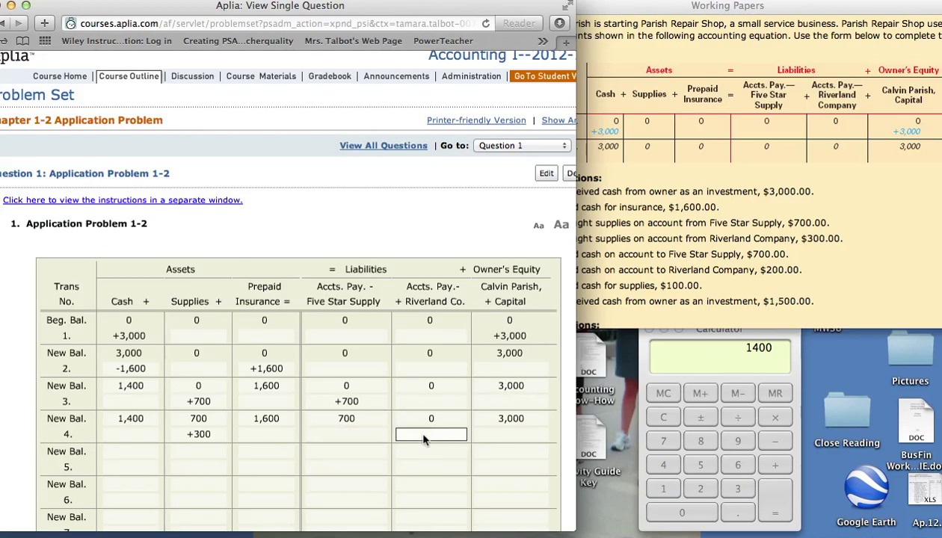
text(+300)
click(136, 453)
text(1,400)
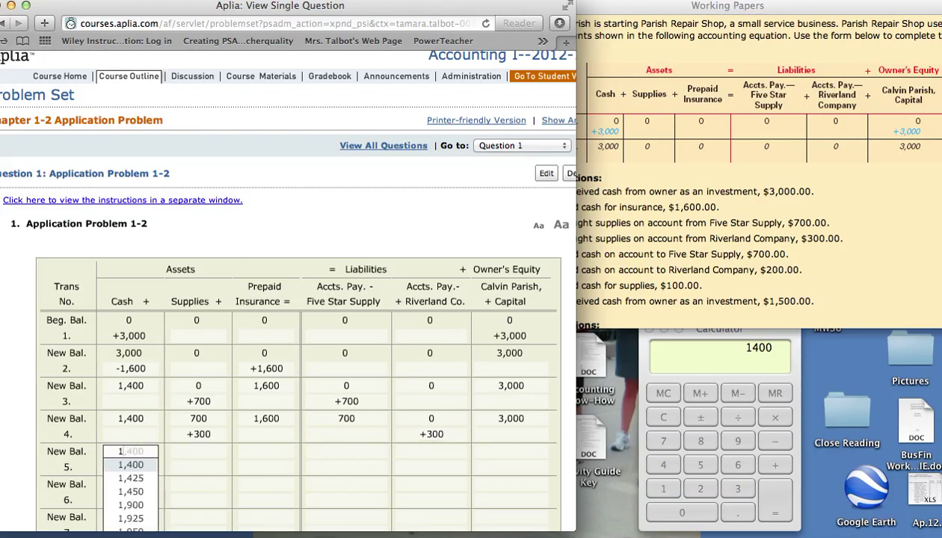
key(Tab)
text(1,000)
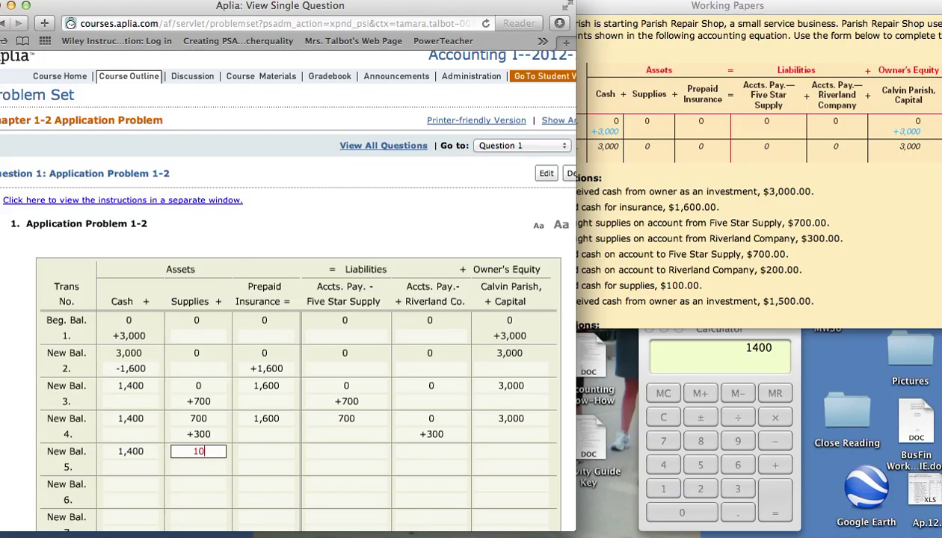
key(Tab)
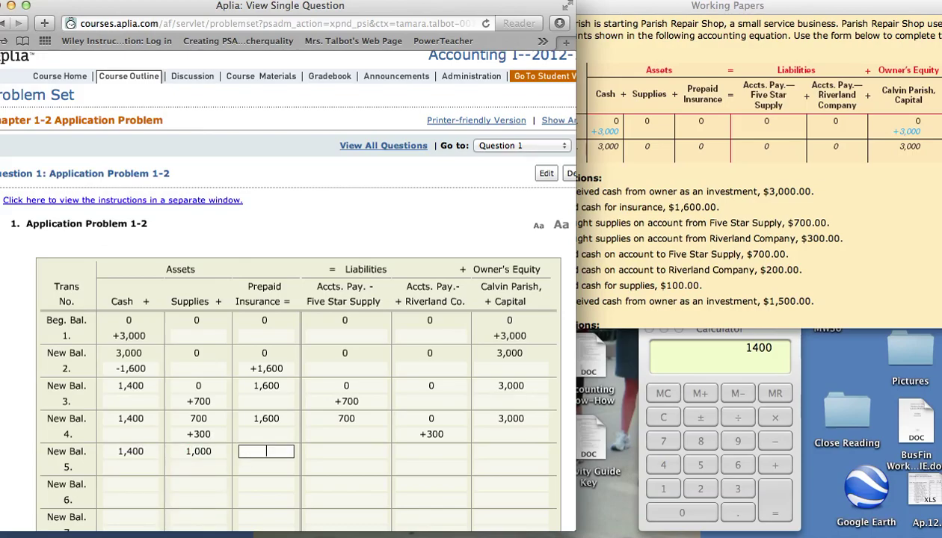
text(1,600)
Complete the new balance row after transaction 4 with Five Star Supply 700, Riverland Co. 300 and Capital 3,000
key(Tab)
text(700)
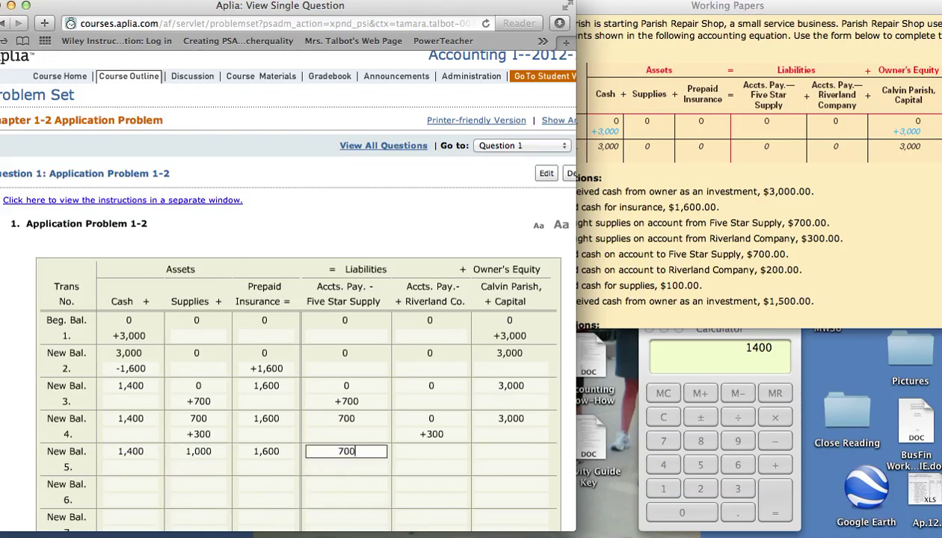
key(Tab)
text(300)
key(Tab)
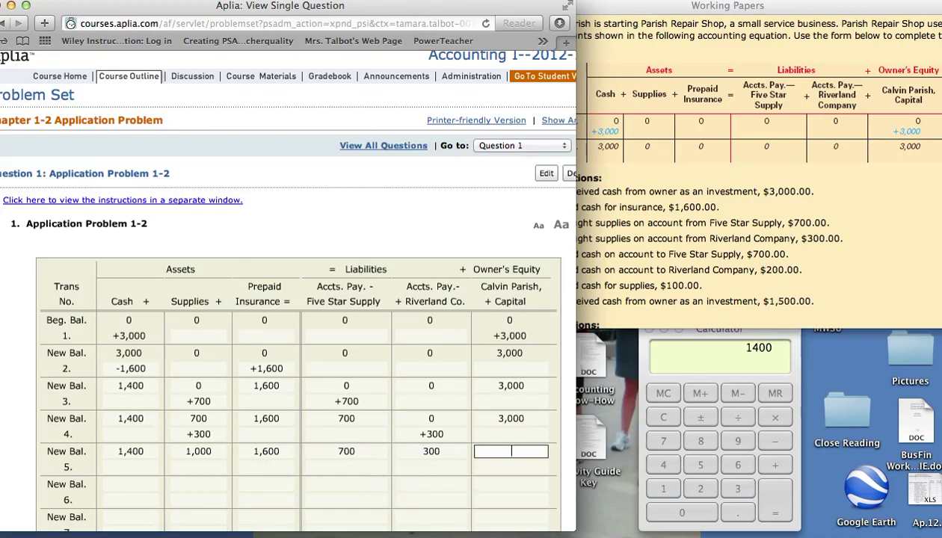
text(3,000-)
key(BackSpace)
key(Tab)
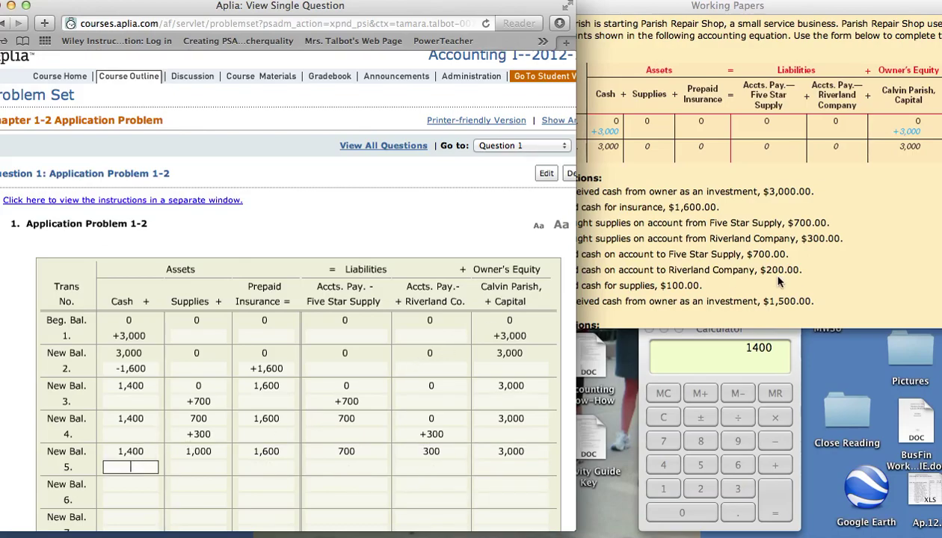
Consult transaction 5 in the Working Papers and record -700 under Cash and -700 under Accts. Pay. - Five Star Supply
click(819, 275)
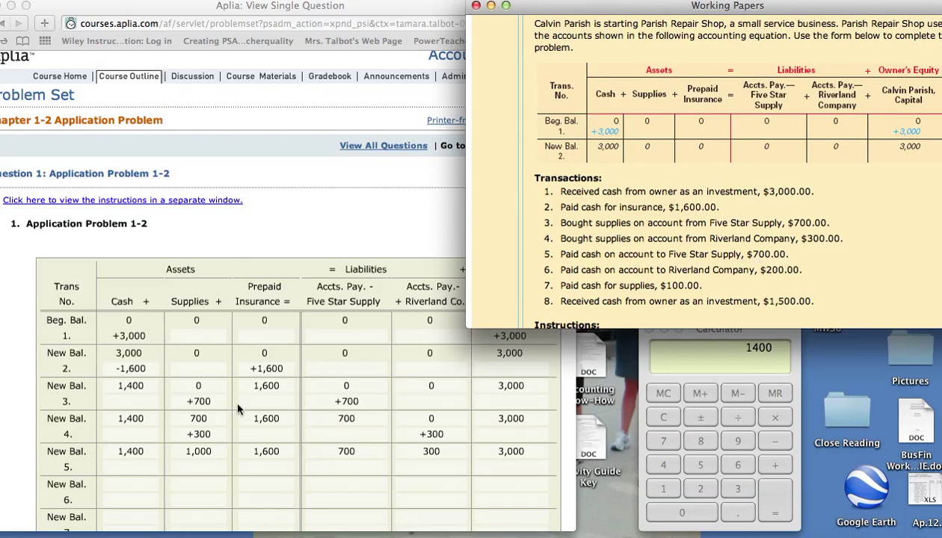
click(139, 473)
click(139, 472)
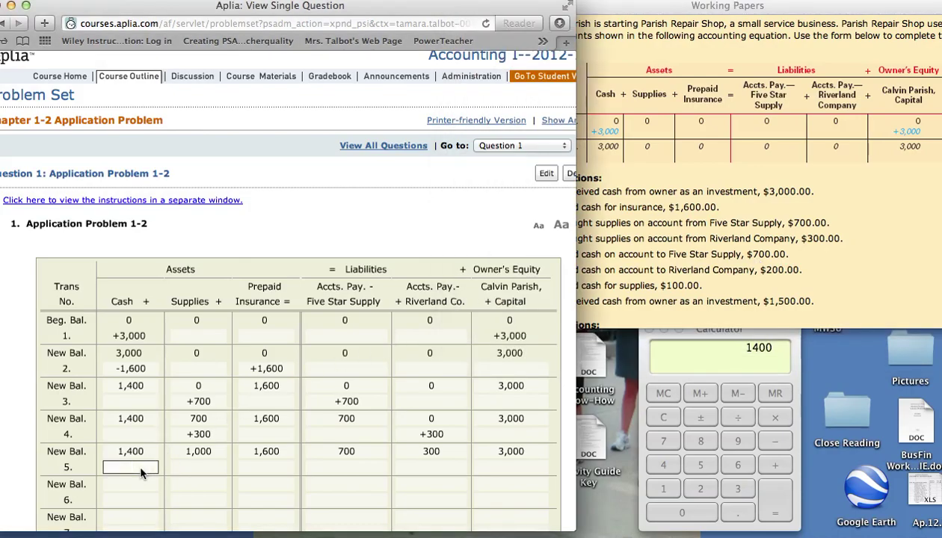
text(-)
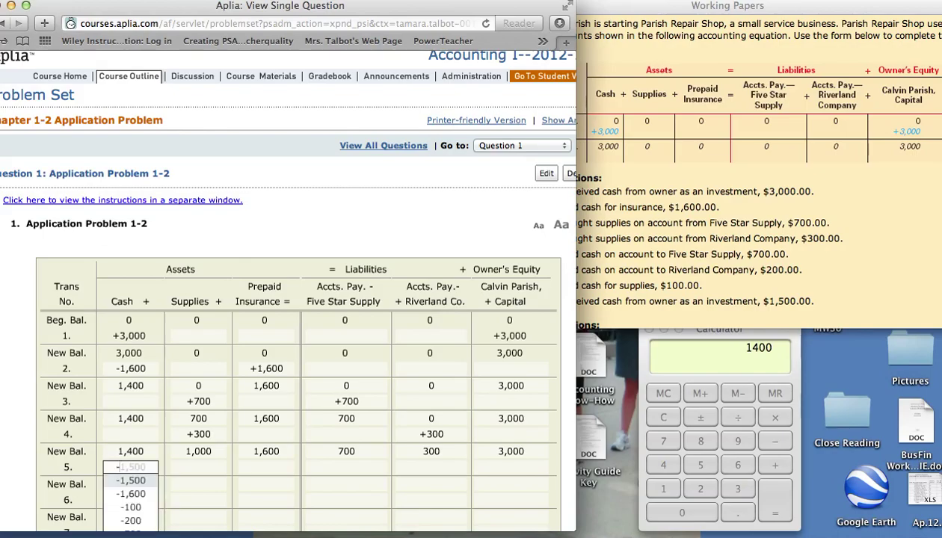
text(700)
key(Tab)
key(Tab)
key(Tab)
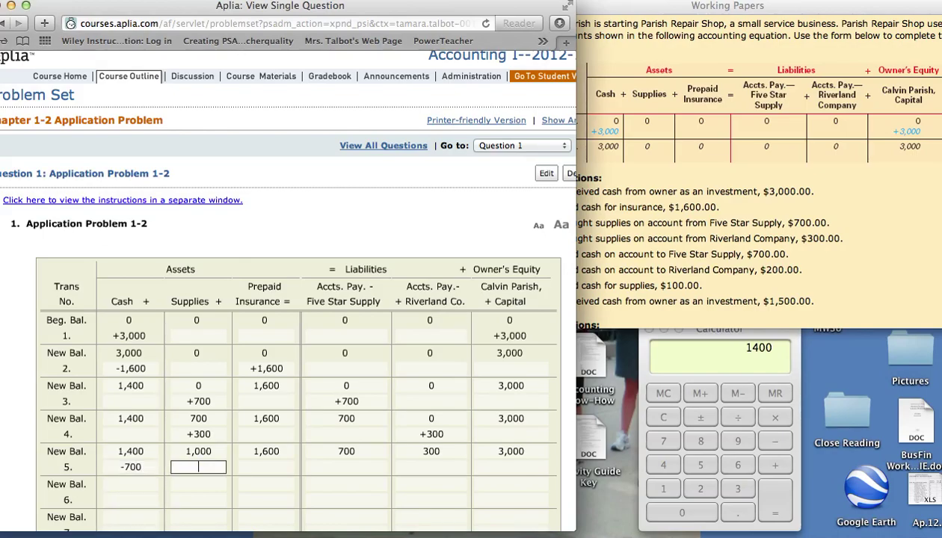
text(-700)
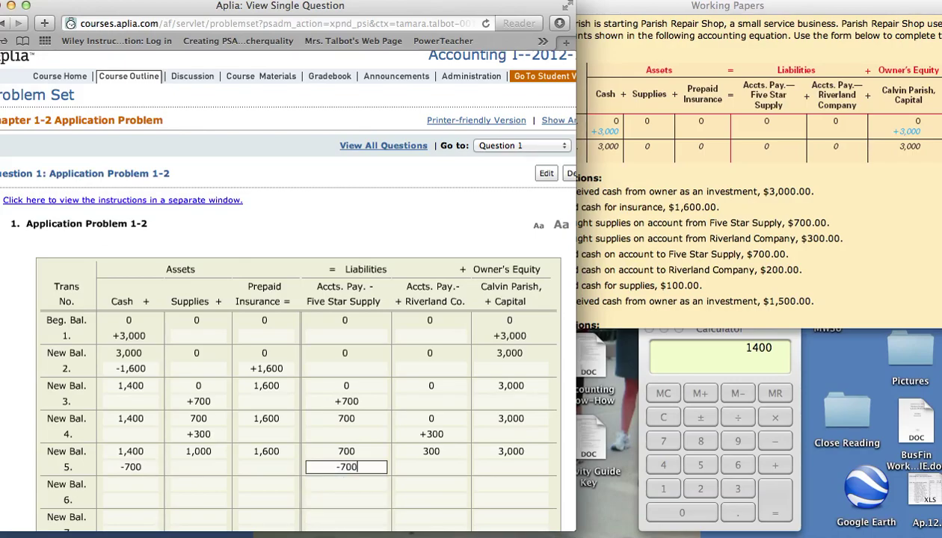
key(Tab)
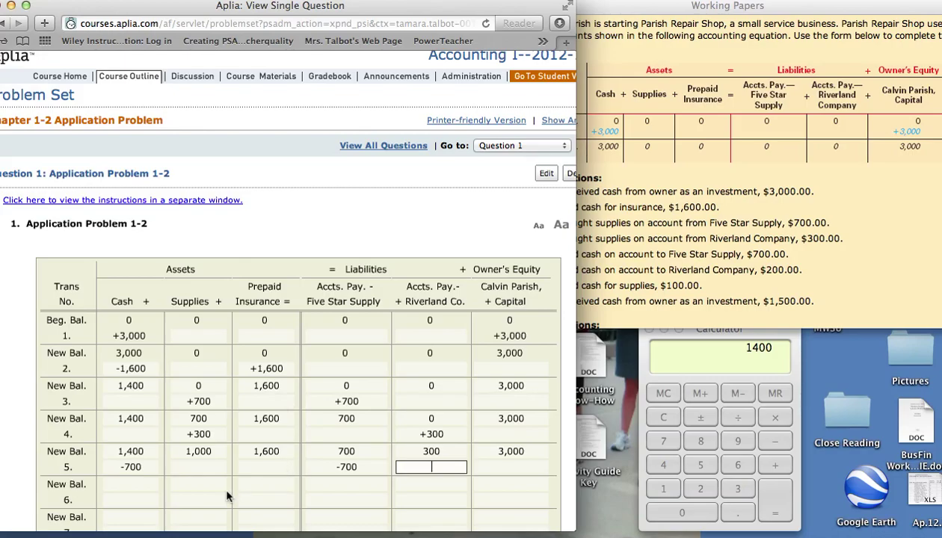
Fill the asset balances after transaction 5 with Cash 700, Supplies 1,000 and Prepaid Insurance 1,600
click(139, 481)
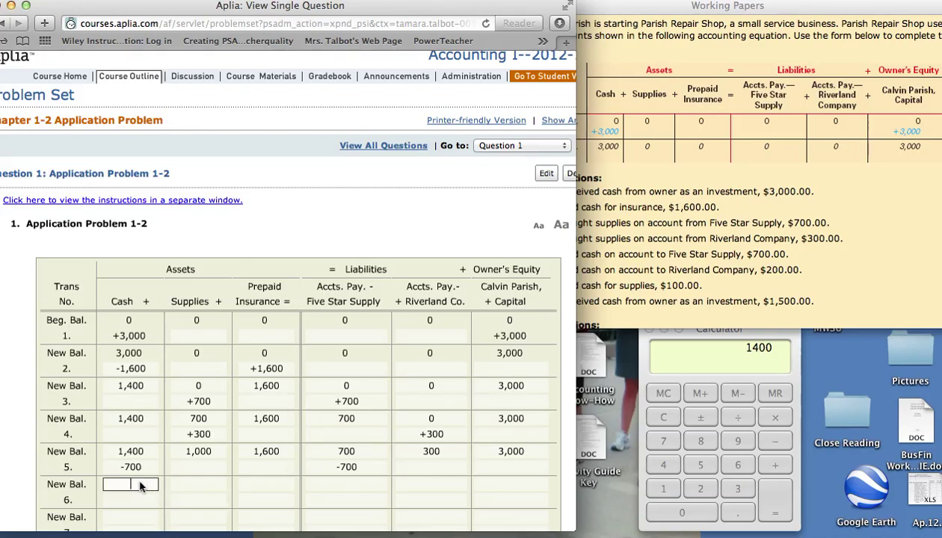
text(700)
key(Tab)
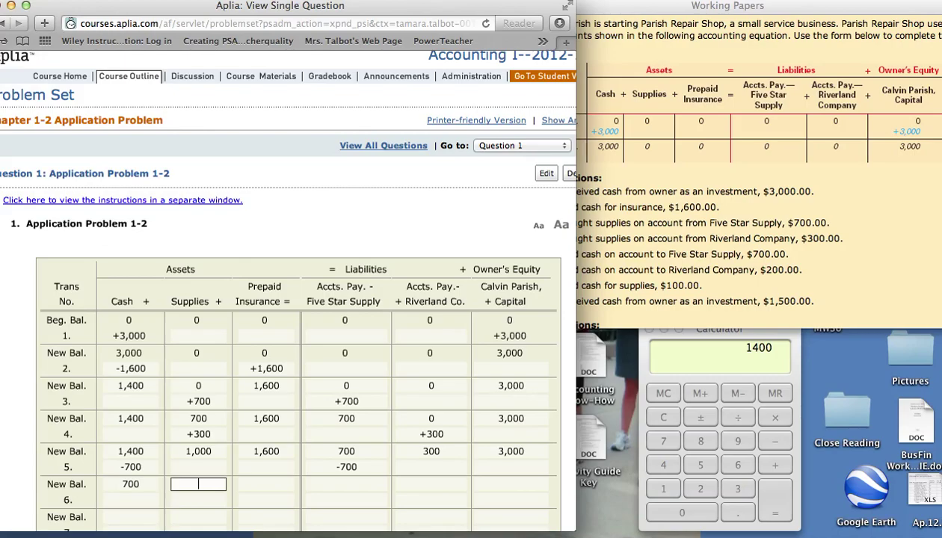
text(1,000)
key(Tab)
text(1,)
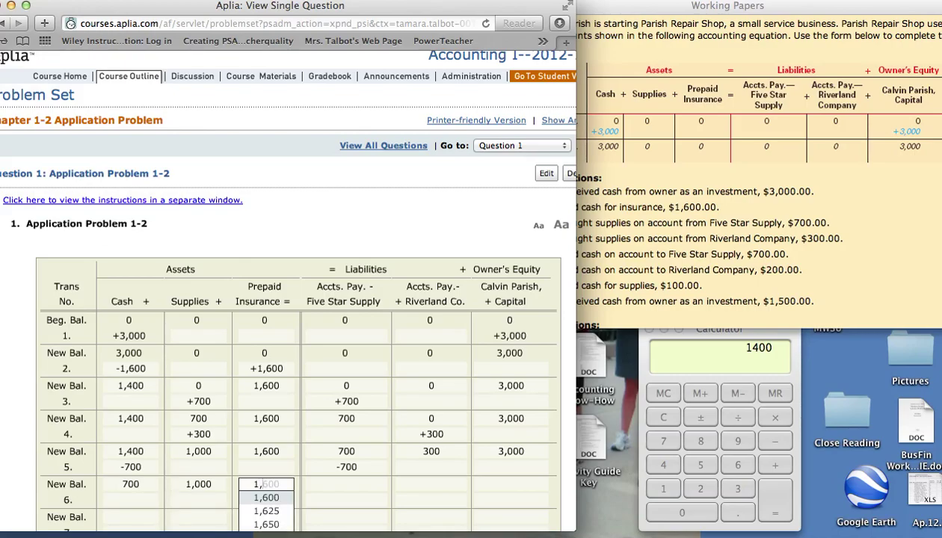
text(600)
Complete the new balance row after transaction 5 with Five Star Supply 0, Riverland Co. 300 and Capital 3,000
key(Tab)
text(0)
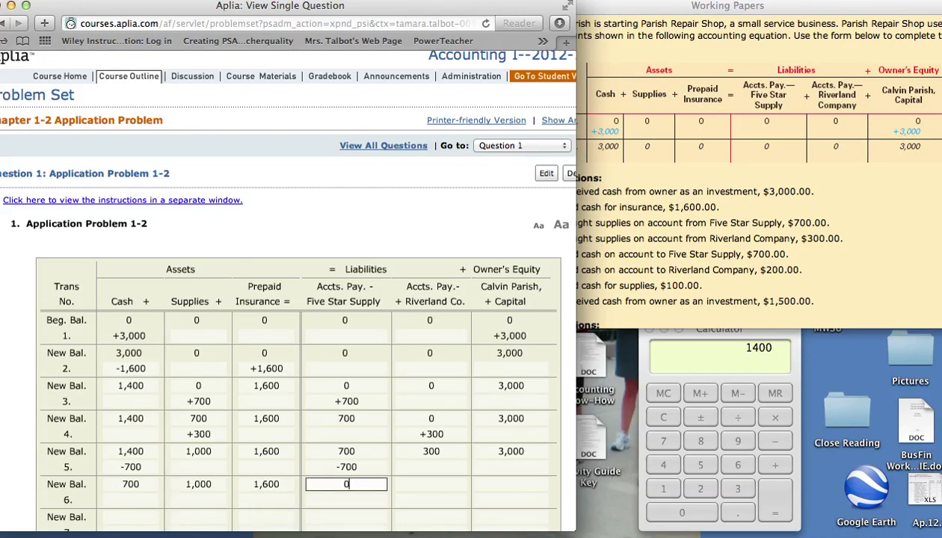
key(Tab)
text(300)
key(Tab)
text(3,000)
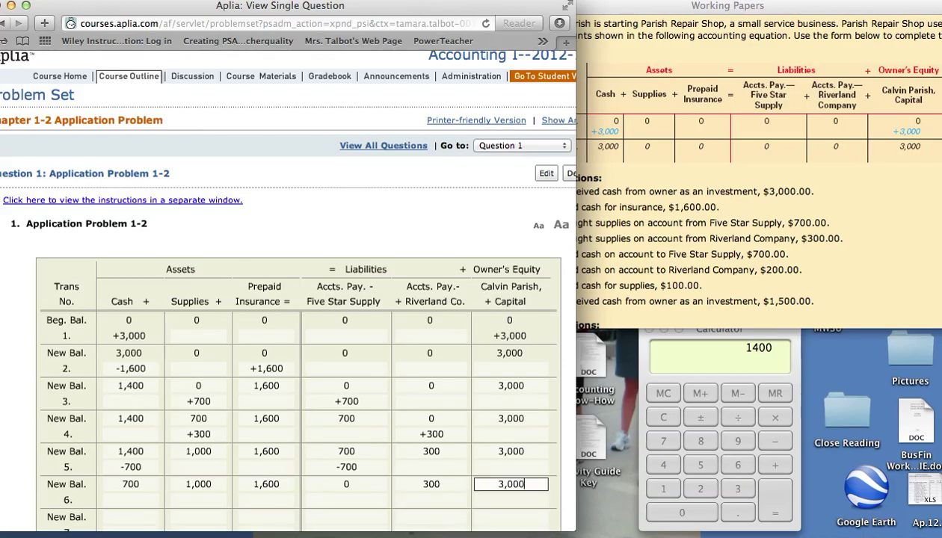
key(Tab)
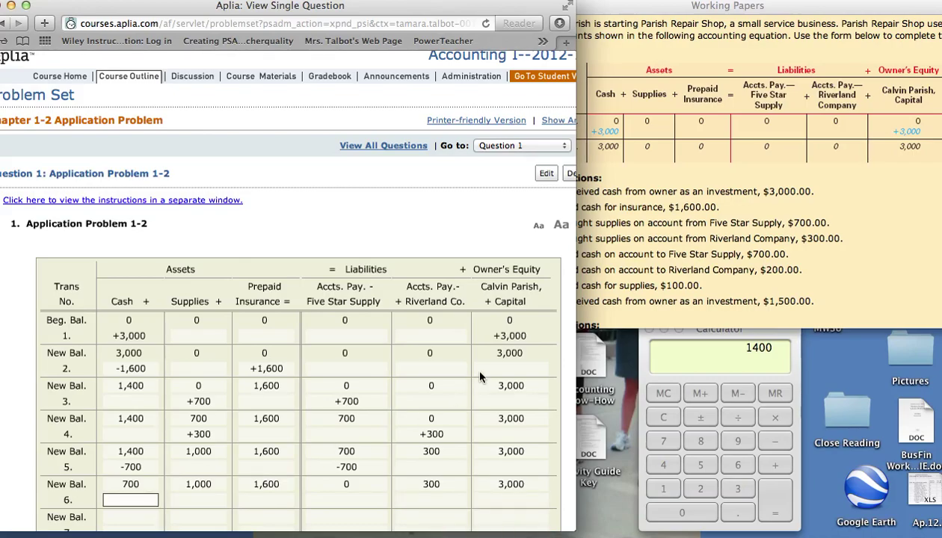
Consult transaction 6 in the Working Papers and record -200 under Cash in row 6
click(837, 277)
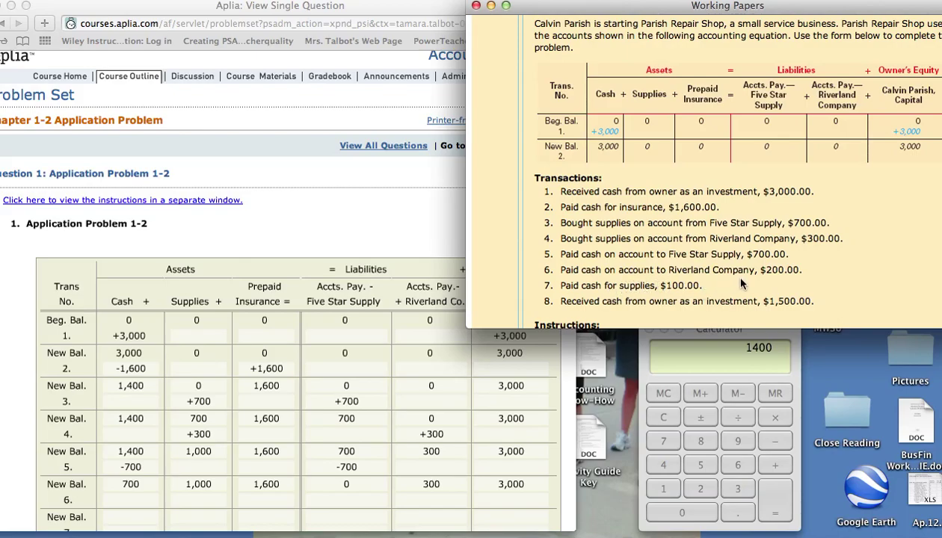
click(146, 506)
click(147, 506)
text(200)
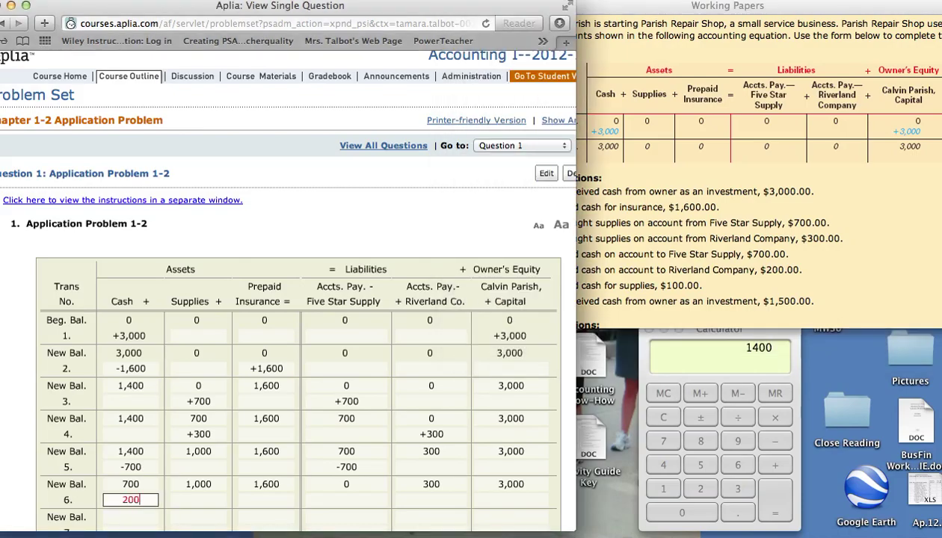
key(BackSpace)
key(BackSpace)
key(BackSpace)
text(-200)
Record -200 under Accts. Pay. - Riverland Co. in row 6
key(Tab)
key(Tab)
key(Tab)
key(Tab)
text(-2)
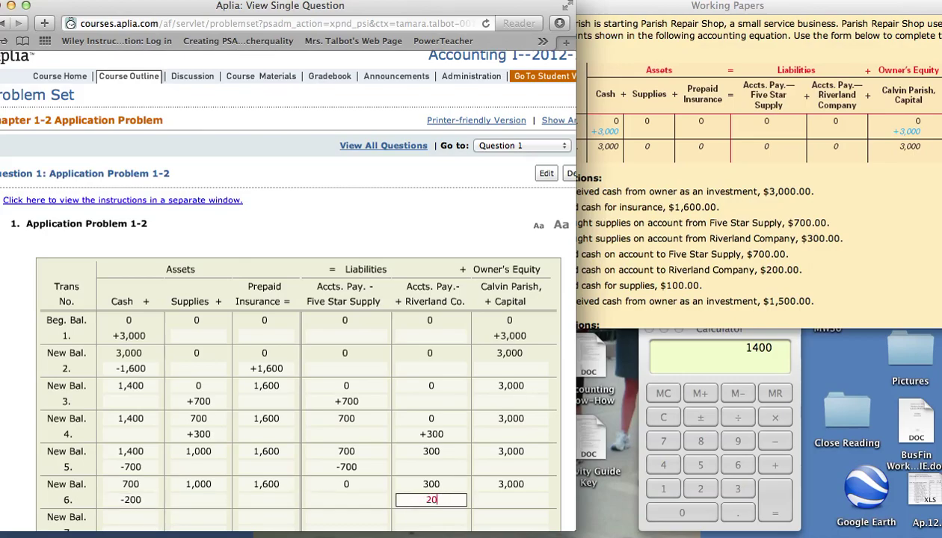
key(BackSpace)
key(BackSpace)
text(-200)
key(Tab)
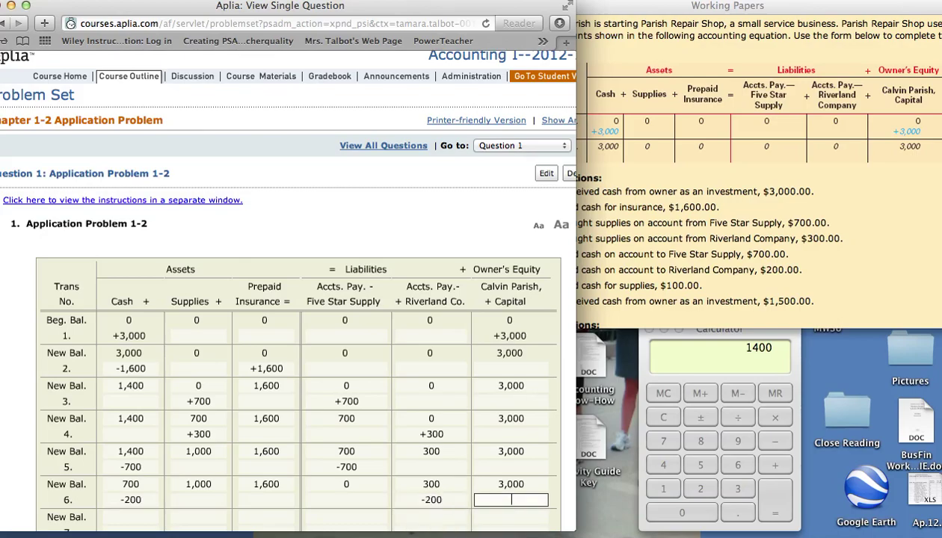
Fill the asset balances after transaction 6 with Cash 500, Supplies 1,000 and Prepaid Insurance 1,600
click(116, 521)
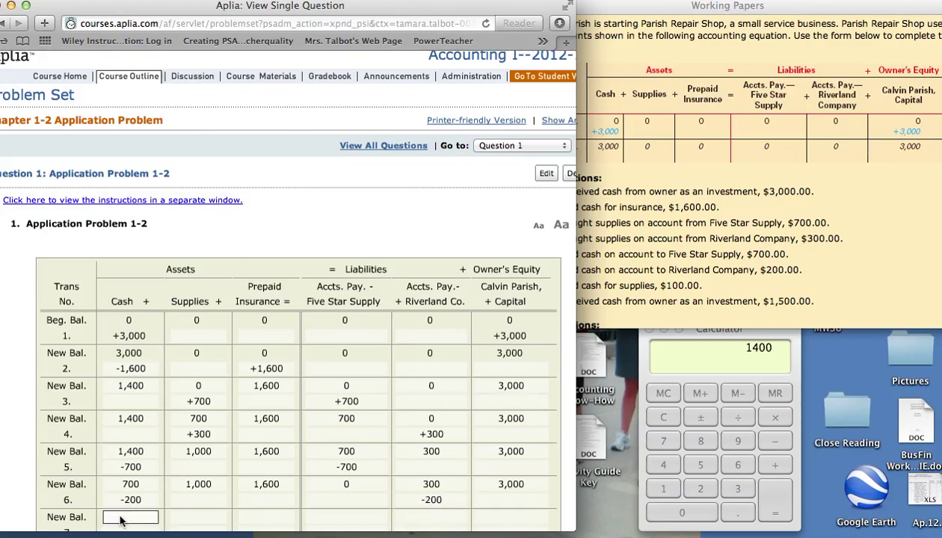
text(500)
key(Tab)
text(1,000)
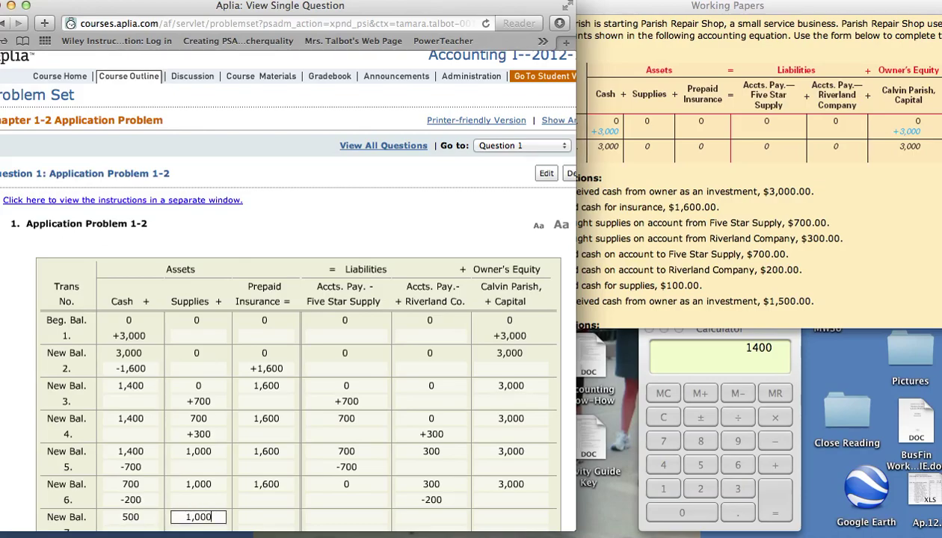
key(Tab)
text(1,600)
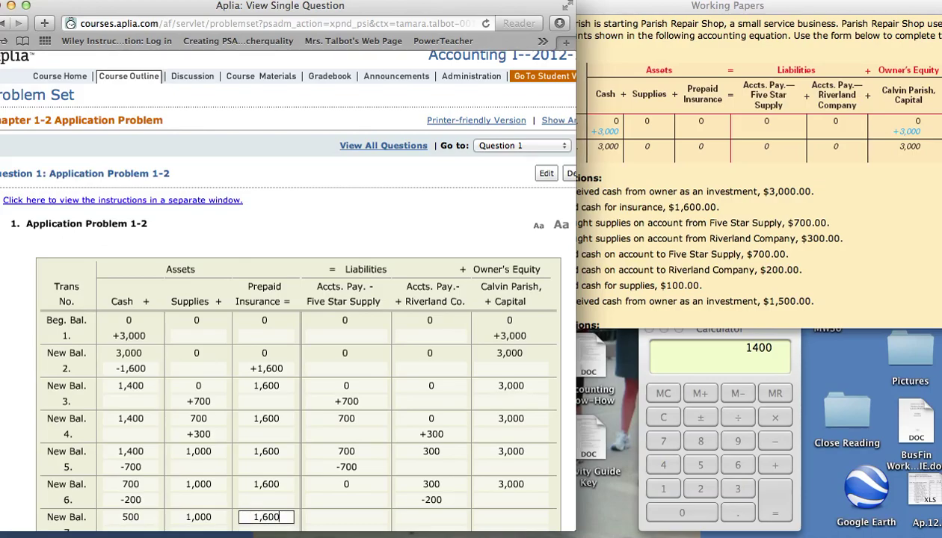
Complete the new balance row after transaction 6 with Five Star Supply 0, Riverland Co. 100 and Capital 3,000
key(Tab)
text(0)
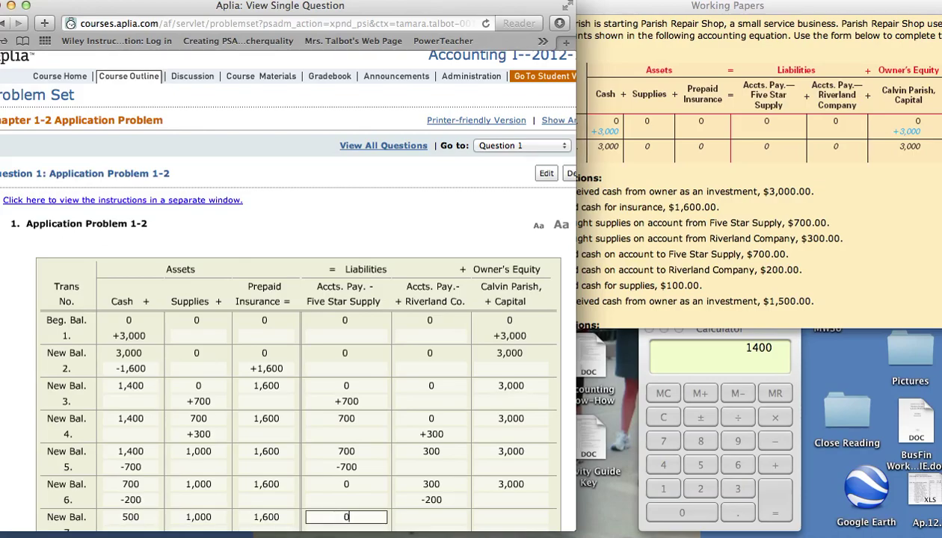
key(Tab)
text(100)
key(Tab)
text(3,000)
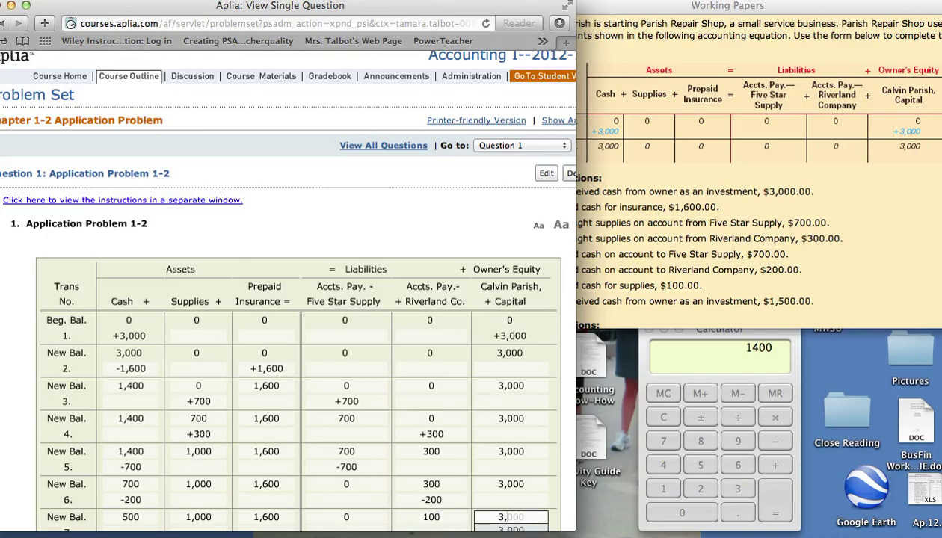
key(Tab)
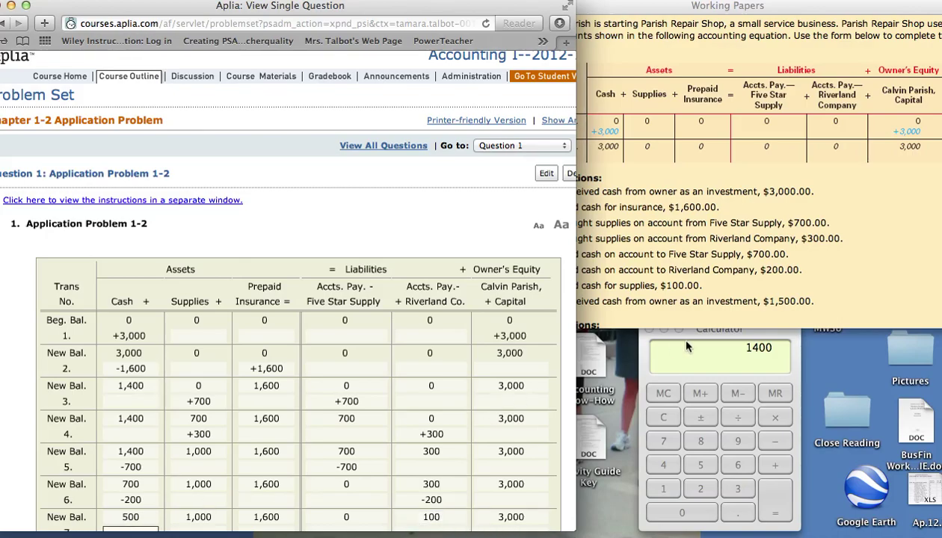
Consult transaction 7 in the Working Papers and record -100 under Cash in row 7
click(849, 263)
scroll(853, 265, down, 5)
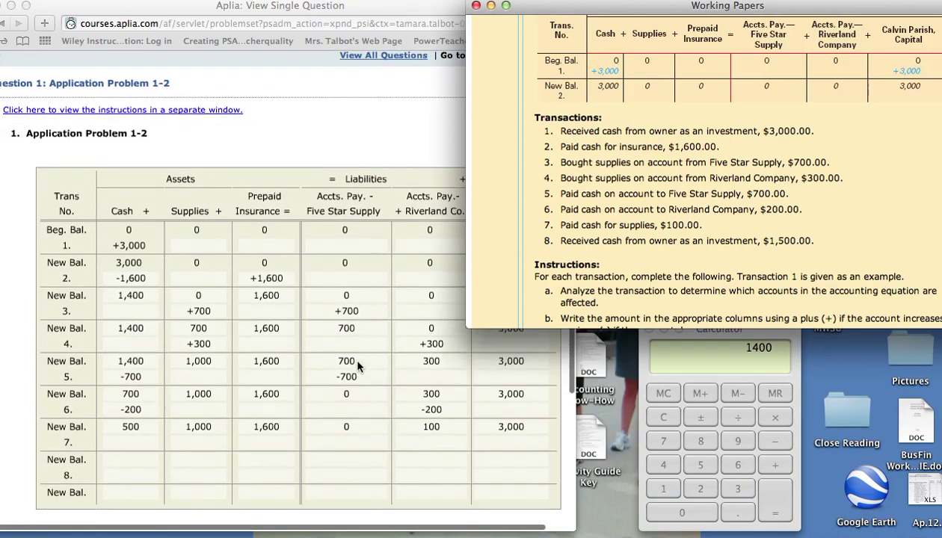
scroll(358, 366, down, 3)
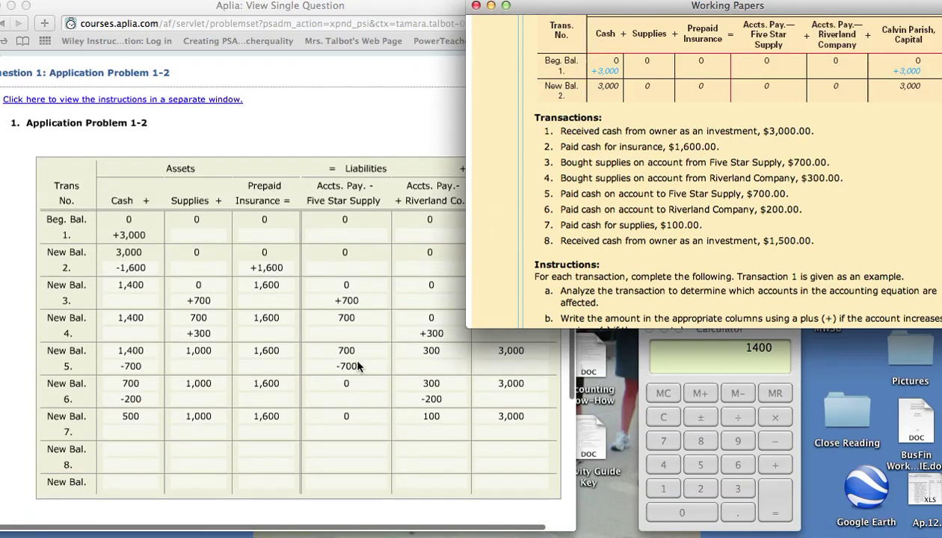
click(138, 439)
click(132, 432)
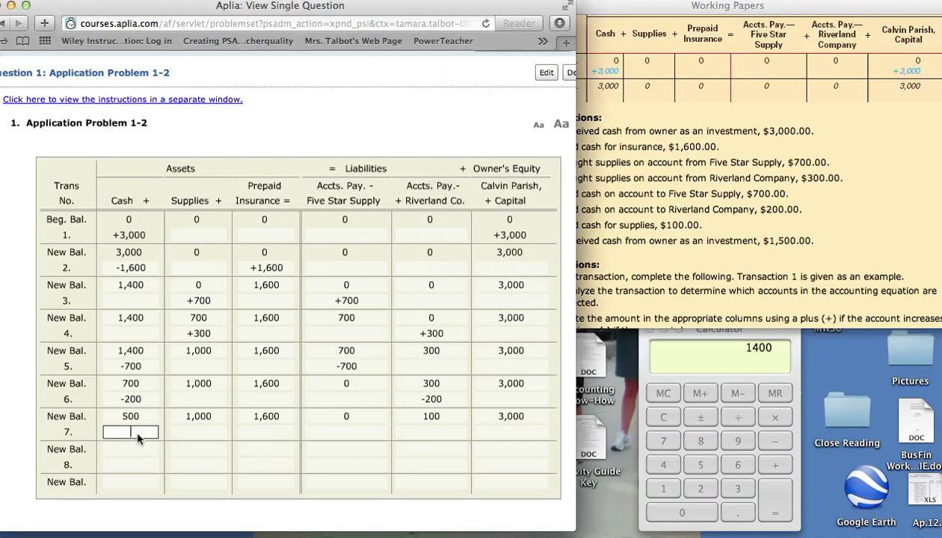
text(-100)
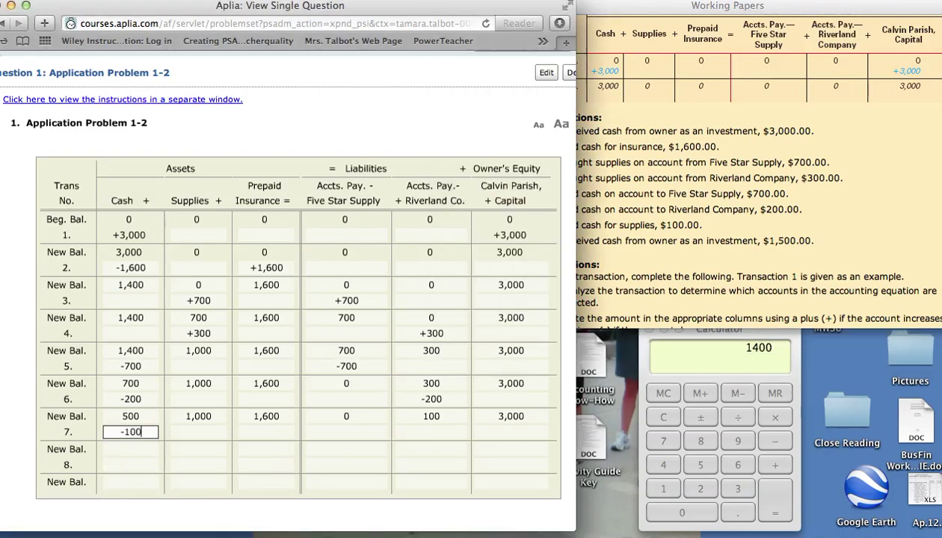
Record +100 under Supplies in row 7 and start the following new balance row with Cash 400 and Supplies 1,100
click(198, 433)
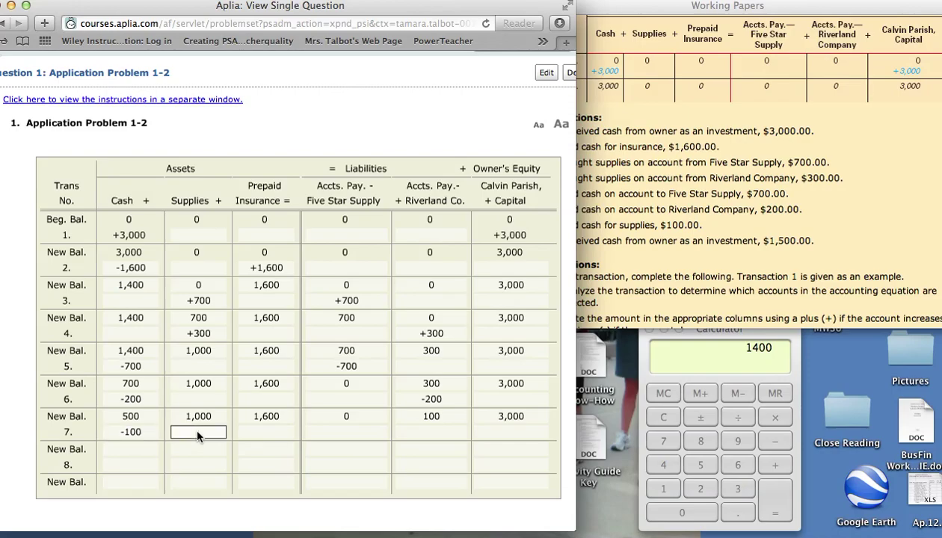
text(+100)
click(146, 450)
text(5)
key(BackSpace)
text(400)
key(Tab)
text(1,100)
key(Tab)
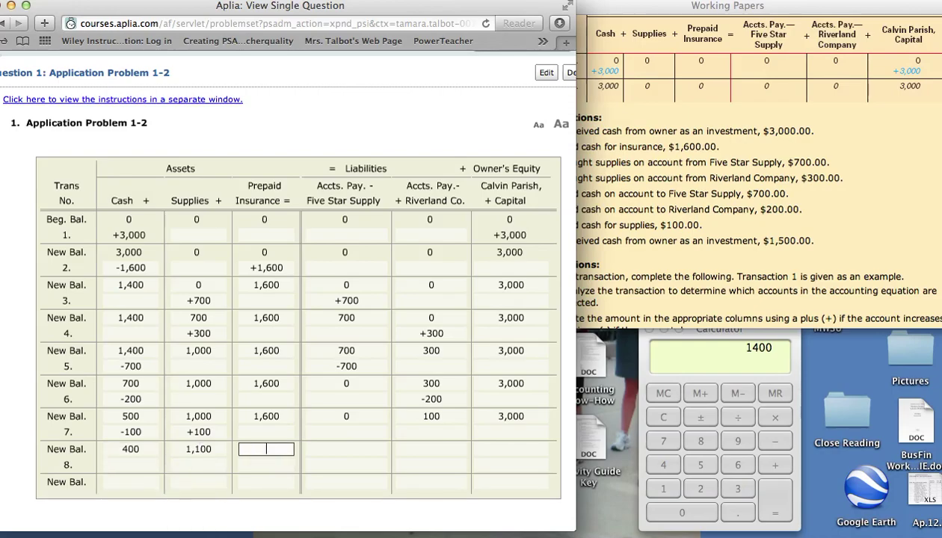
Complete the new balance row after transaction 7 with Prepaid Insurance 1,600, Five Star Supply 0, Riverland Co. 100 and Capital 3,000
text(1,600)
key(Tab)
text(0)
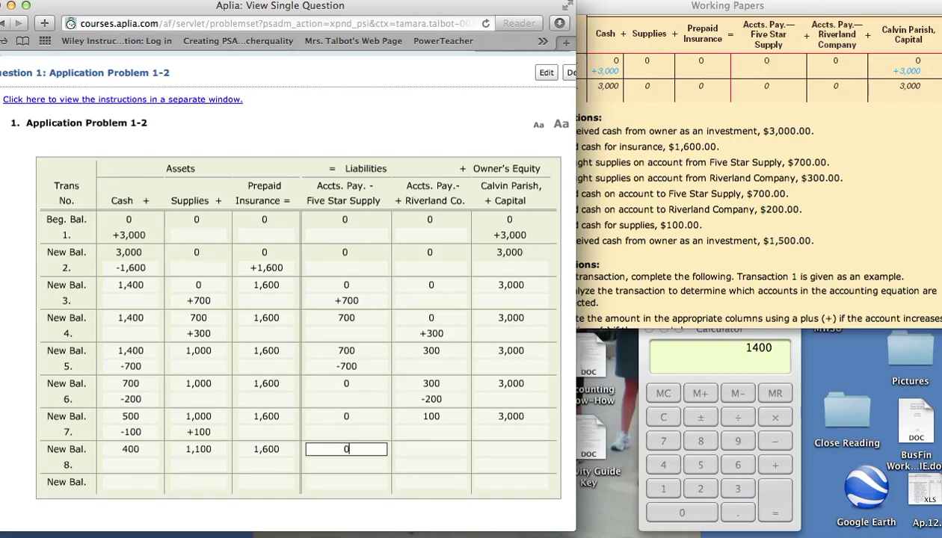
key(Tab)
text(100)
key(Tab)
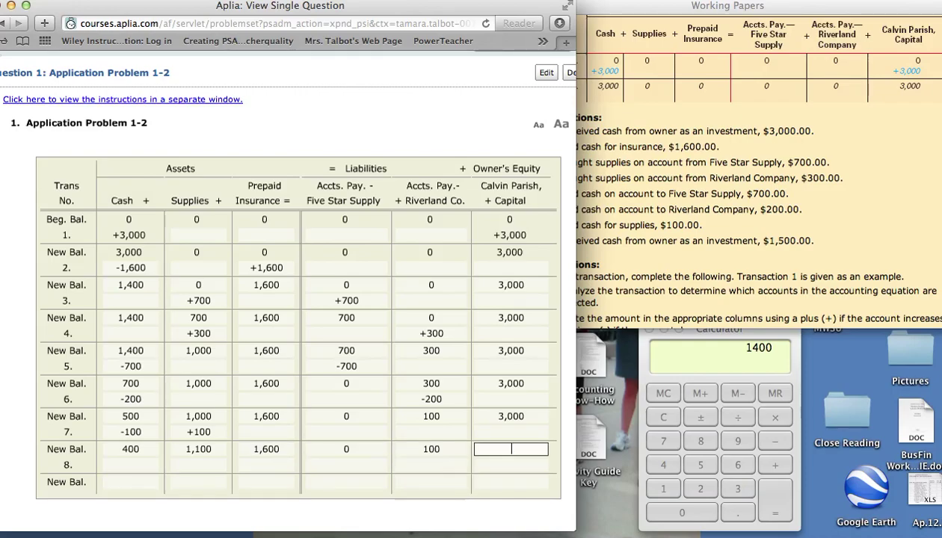
text(3,000)
key(Tab)
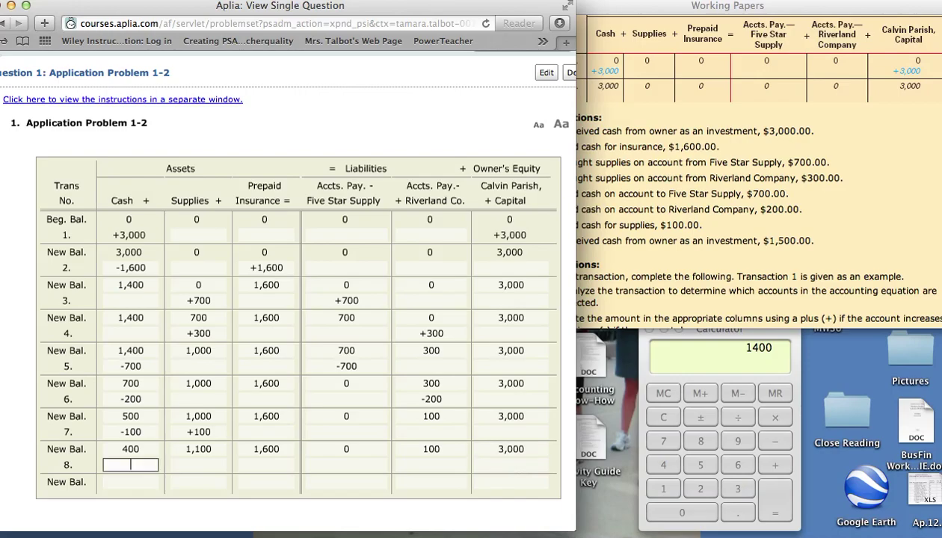
Consult transaction 8 in the Working Papers and record +1,500 under Cash in row 8
click(653, 261)
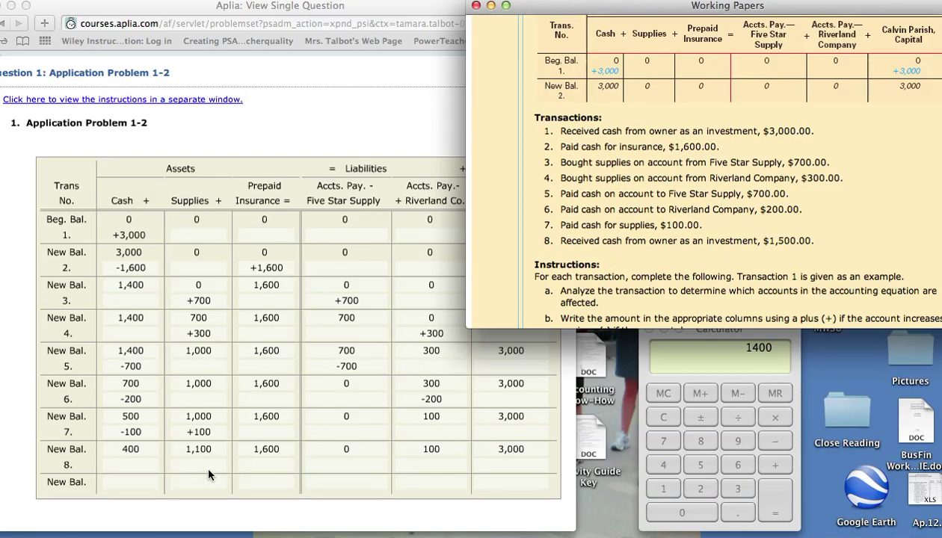
click(128, 464)
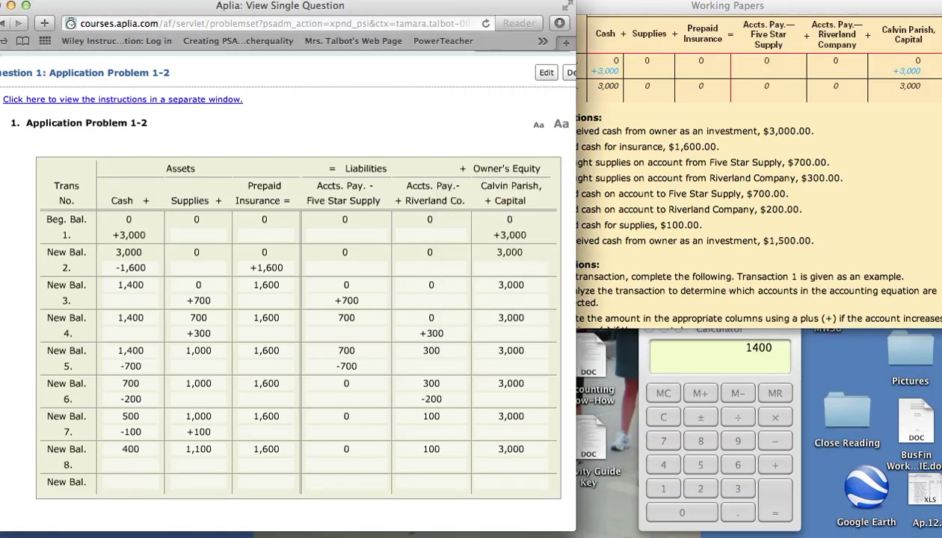
click(122, 465)
text(=)
key(BackSpace)
key(BackSpace)
key(BackSpace)
text(+1,500)
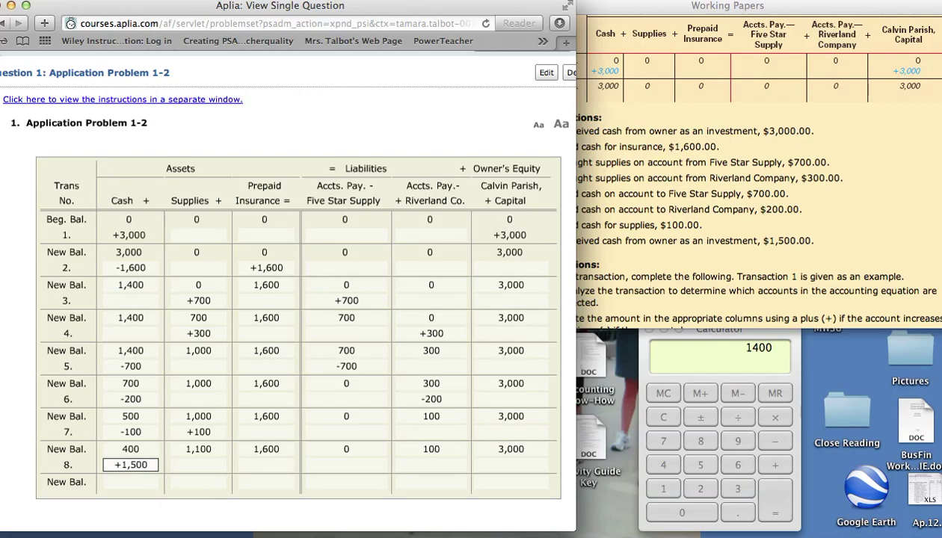
Record +1,500 under the owner's Capital in row 8
click(198, 465)
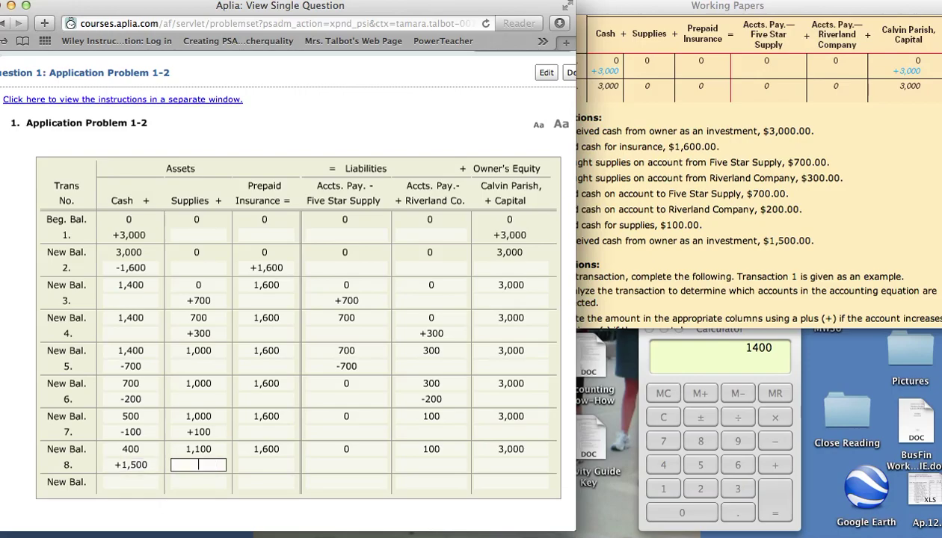
key(Tab)
key(Tab)
key(Tab)
key(Tab)
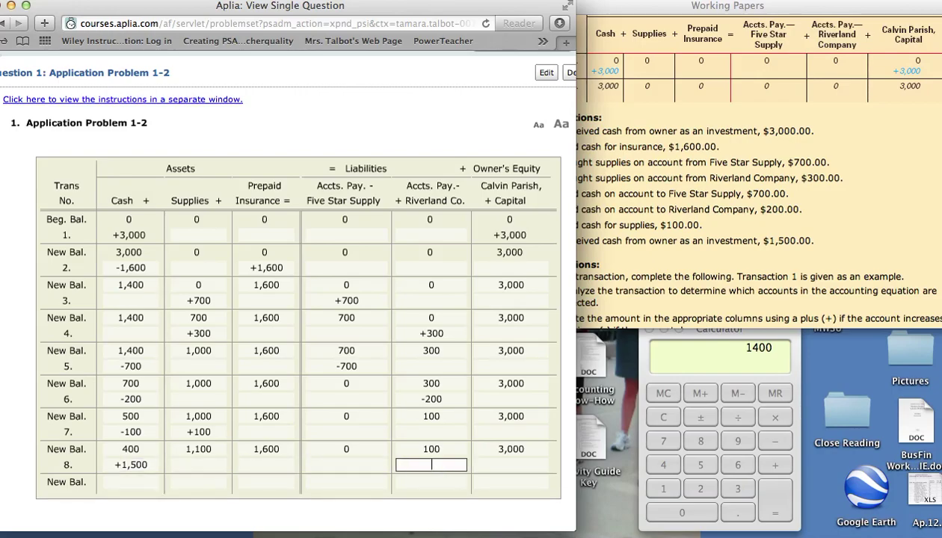
text(+1,500)
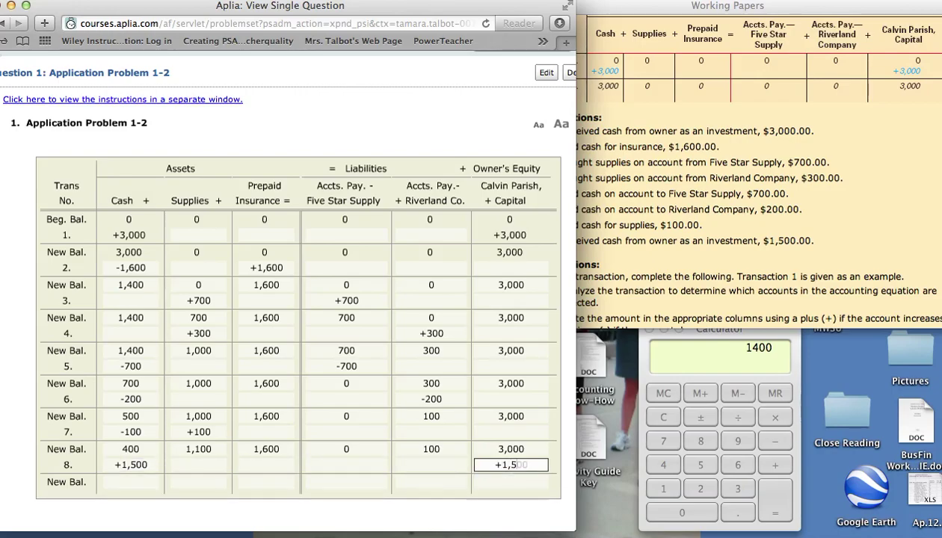
Fill the asset balances after transaction 8 with Cash 1,900, Supplies 1,100 and Prepaid Insurance 1,600
click(147, 483)
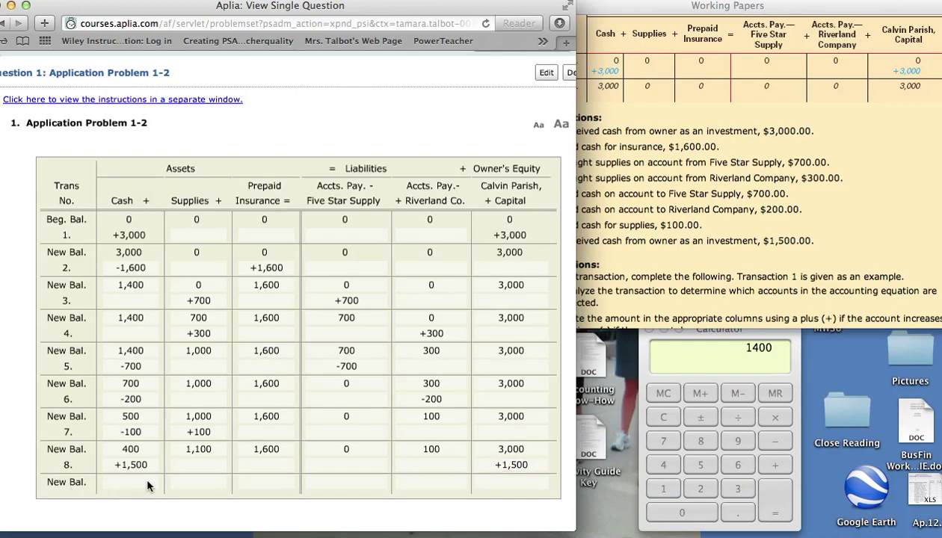
text(1,900)
key(Tab)
text(1,100)
key(Tab)
text(1,600)
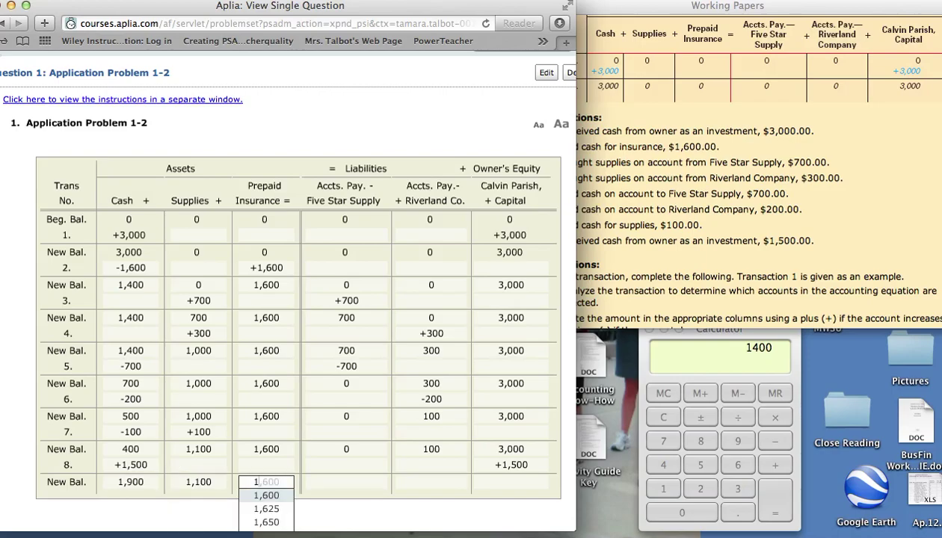
key(Tab)
Complete the final new balance row with Five Star Supply 0, Riverland Co. 100 and Capital 4,500, and return to the Working Papers
text(0)
key(Tab)
text(100)
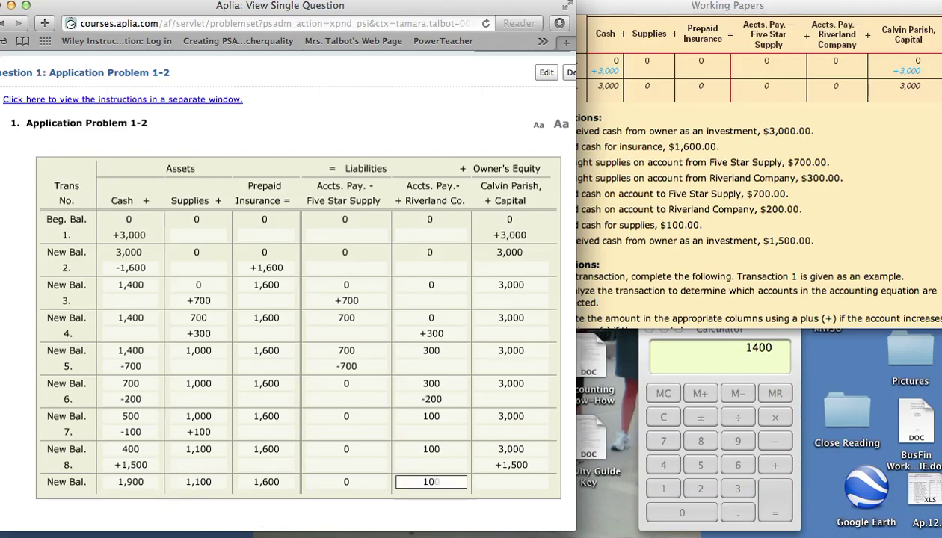
key(Tab)
text(4,400)
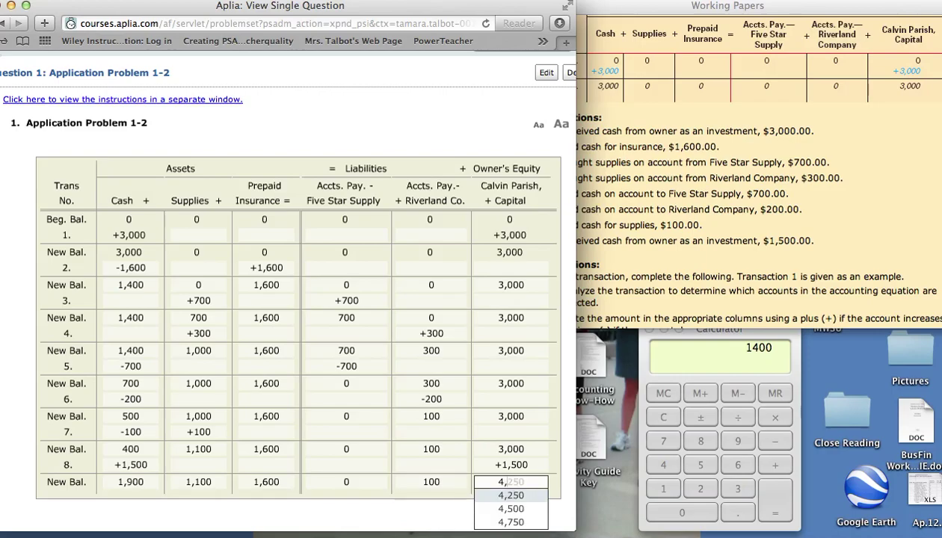
key(BackSpace)
key(BackSpace)
key(BackSpace)
text(500)
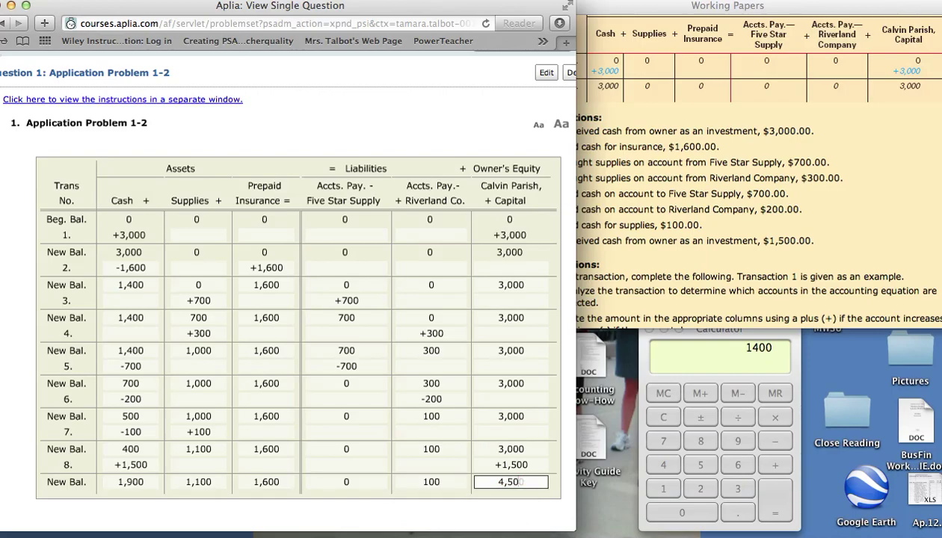
key(Tab)
click(775, 255)
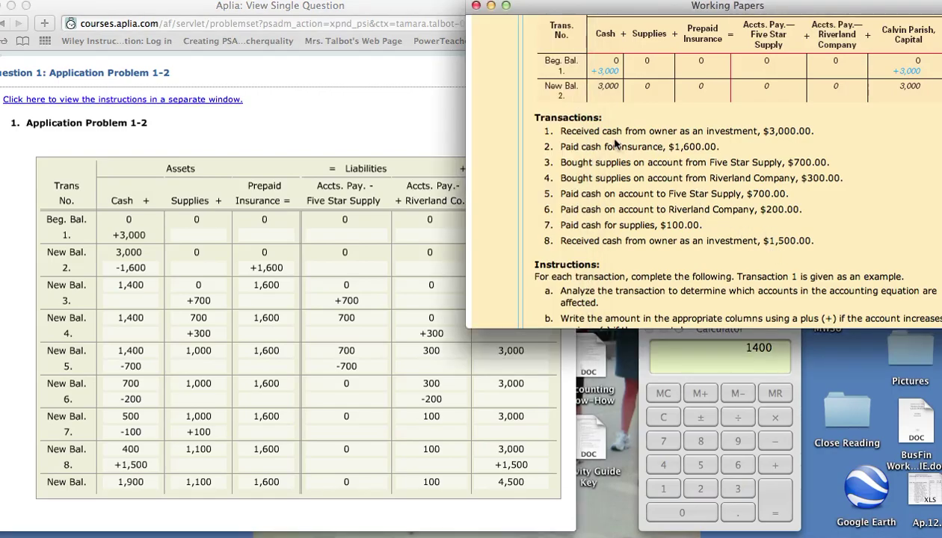